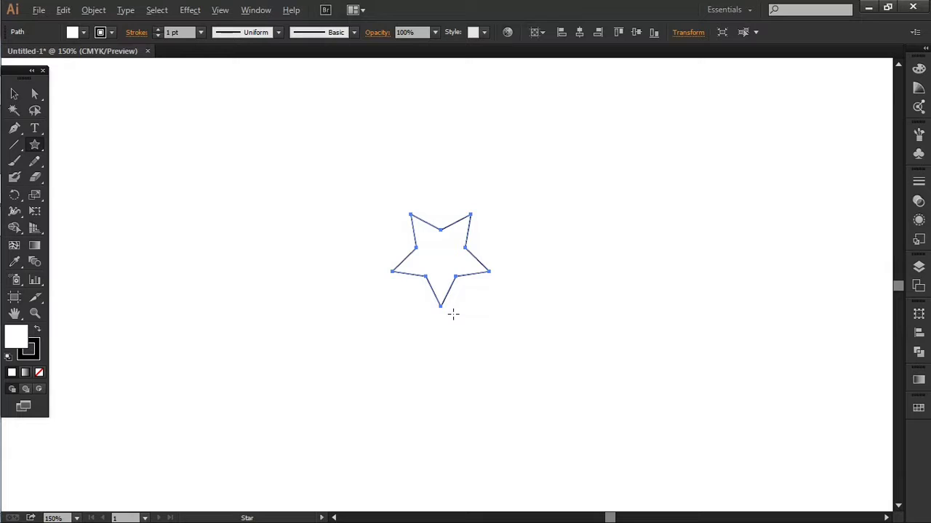
Undo the five-point star drawn on the artboard
key("ctrl+minus")
key("ctrl+minus")
key("ctrl+minus")
key("ctrl+z")
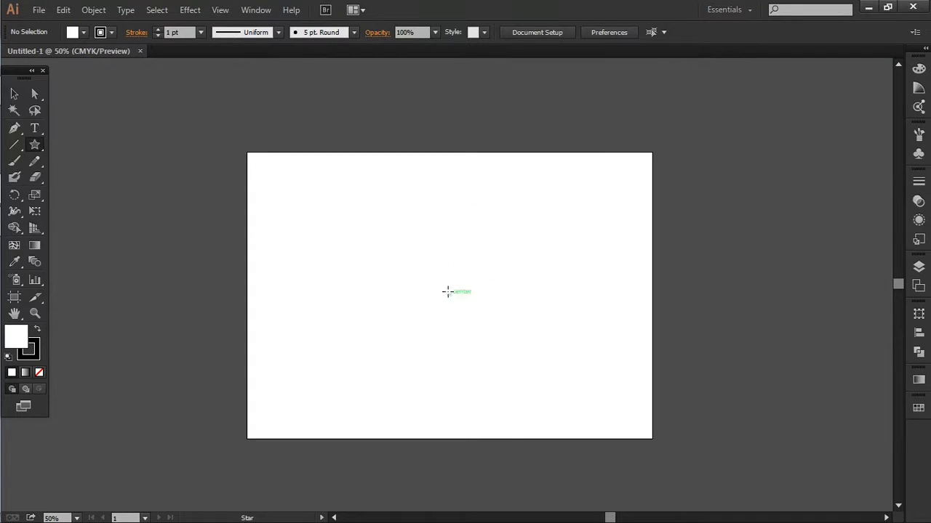
Create a 12-point star with Radius 1 of 25 px and Radius 2 of 50 px, and center it on the artboard
left_click(448, 292)
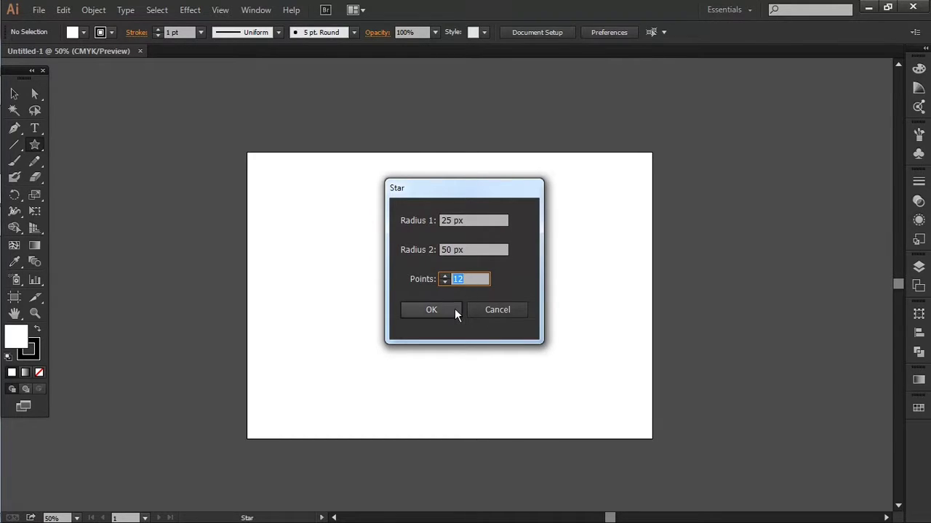
left_click(455, 309)
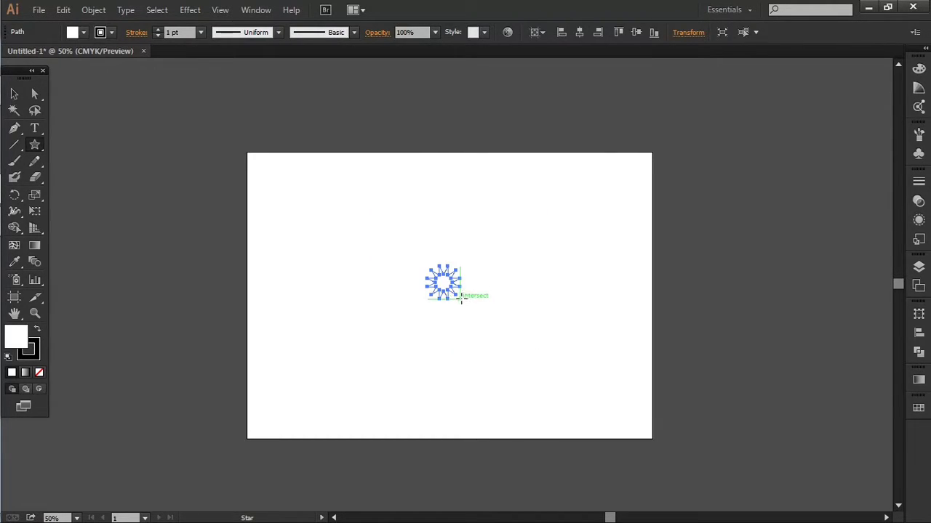
key("v")
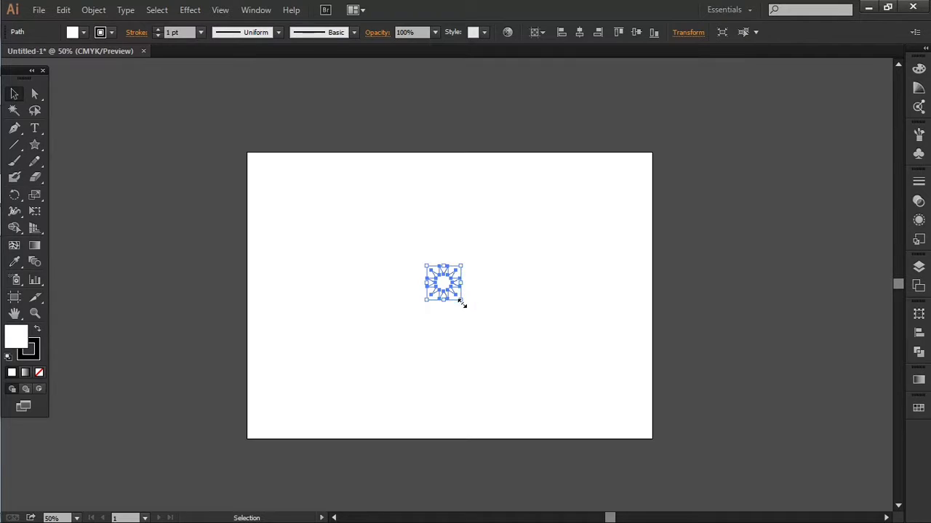
left_click(582, 33)
left_click(636, 32)
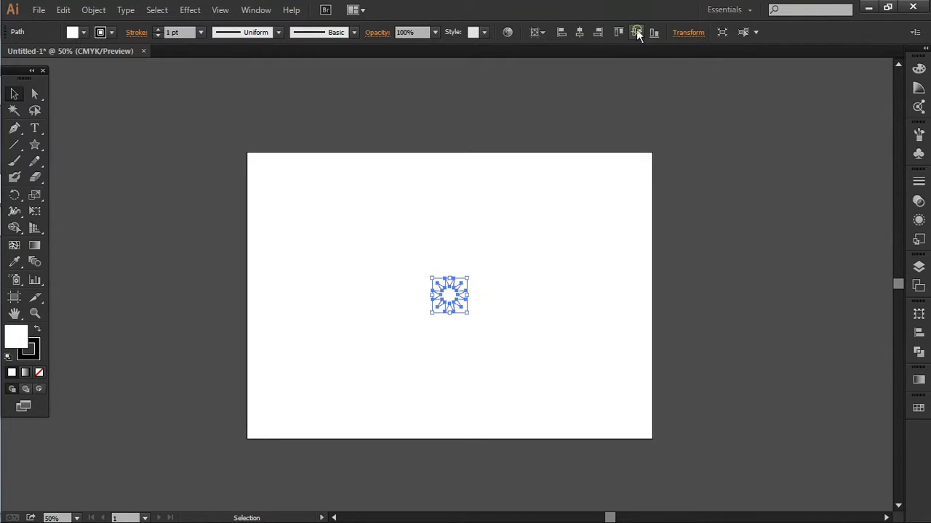
Scale the star up until it fills most of the artboard's height
left_click_drag(466, 280, 573, 194)
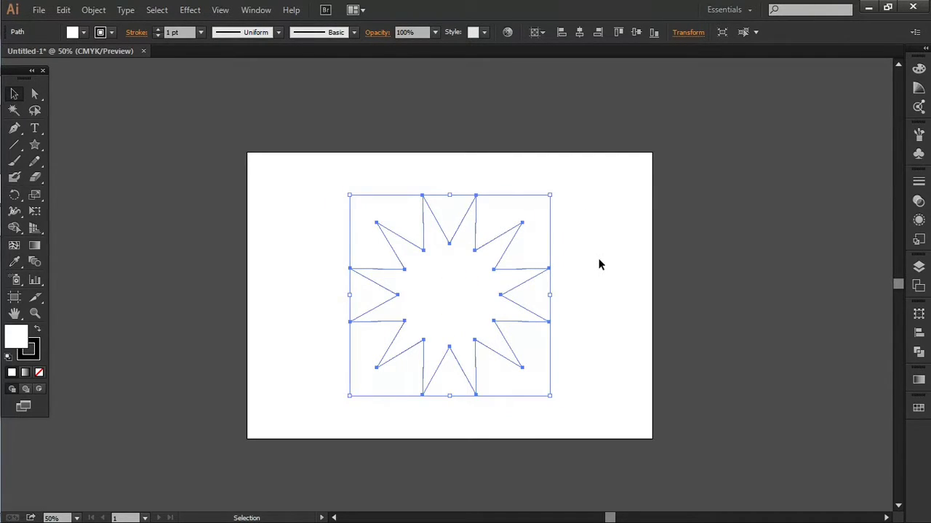
left_click(599, 262)
left_click_drag(572, 228, 512, 260)
scroll(511, 260, "up", 1)
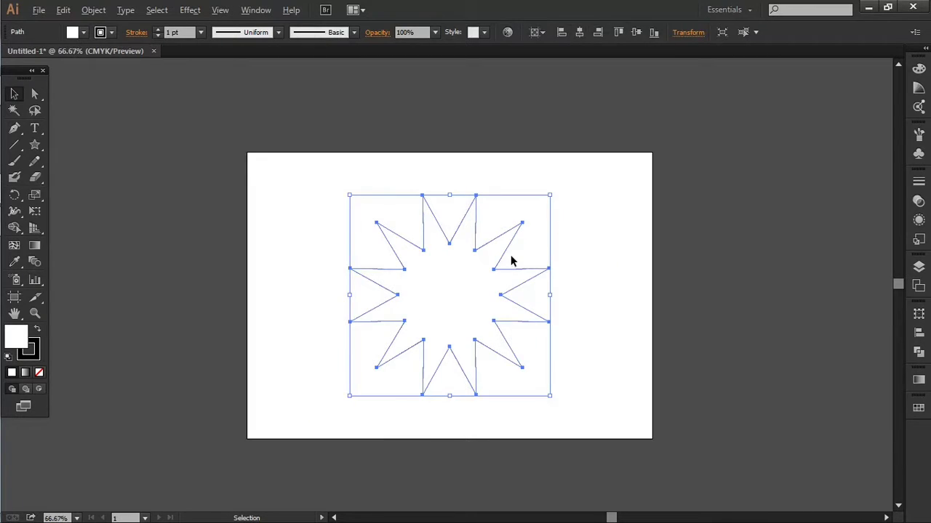
left_click_drag(564, 174, 574, 162)
scroll(566, 195, "down", 1)
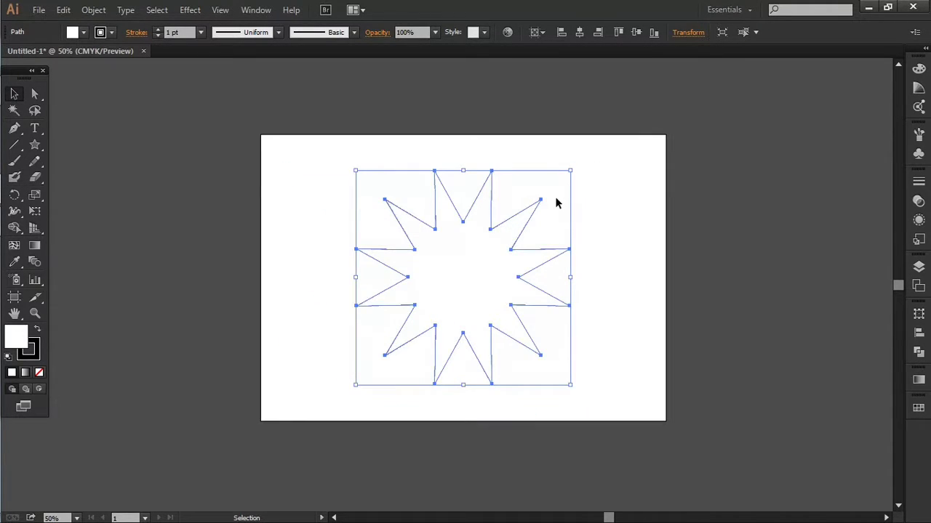
key("a")
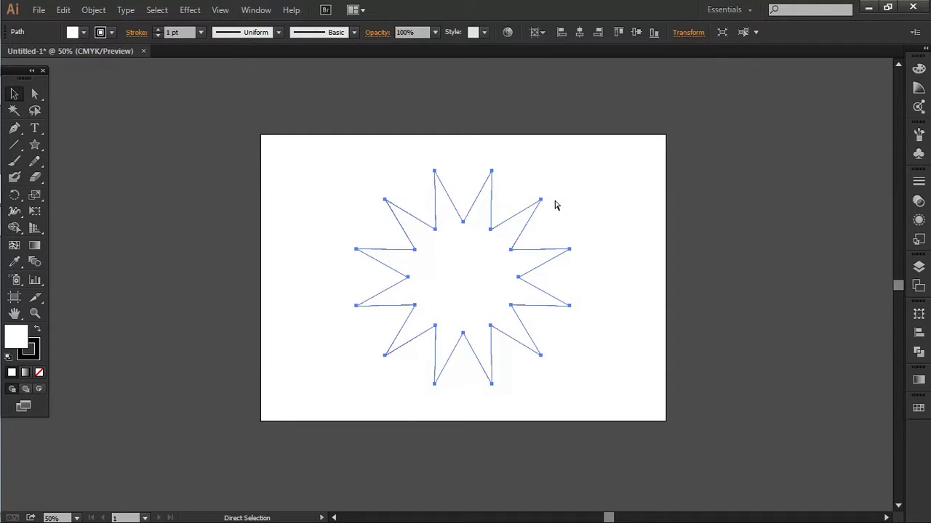
key("v")
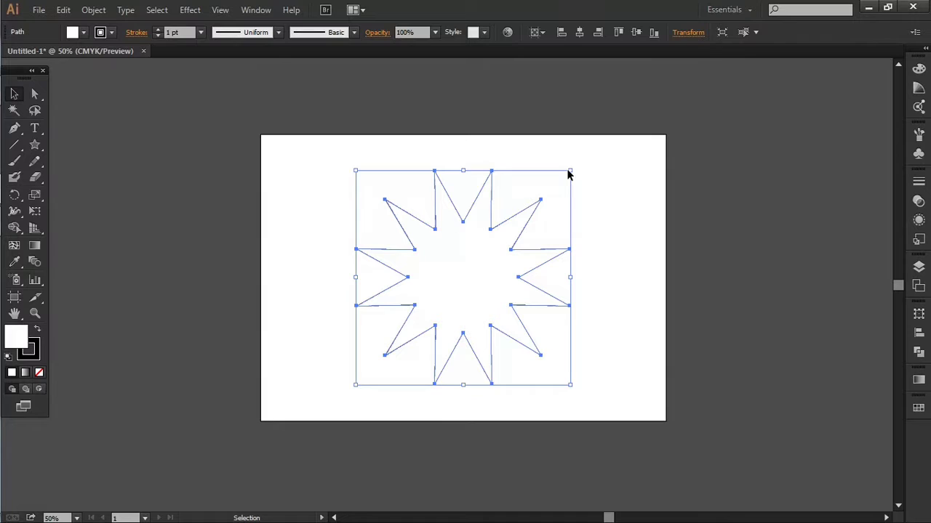
key("a")
key("v")
Copy the star, paste it in place, and scale the copy down around its center to about two-thirds size
left_click(93, 10)
left_click(64, 10)
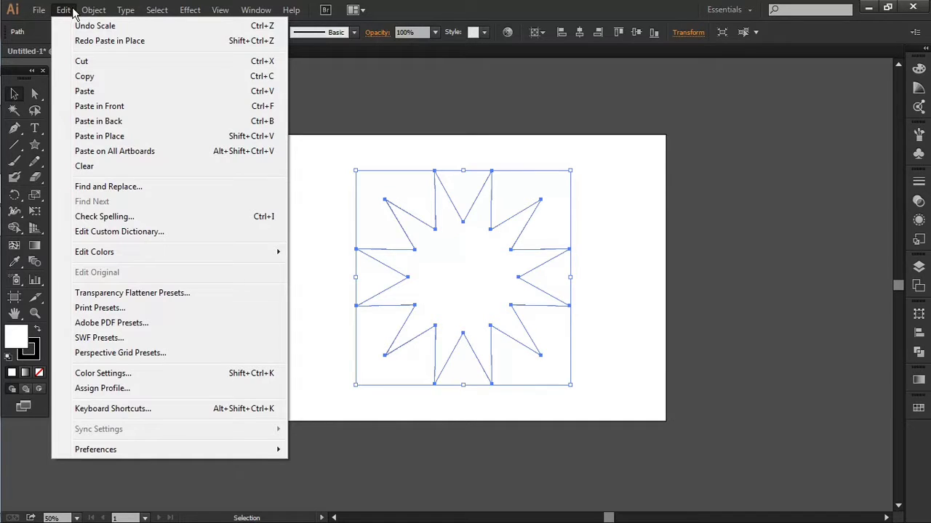
left_click(86, 78)
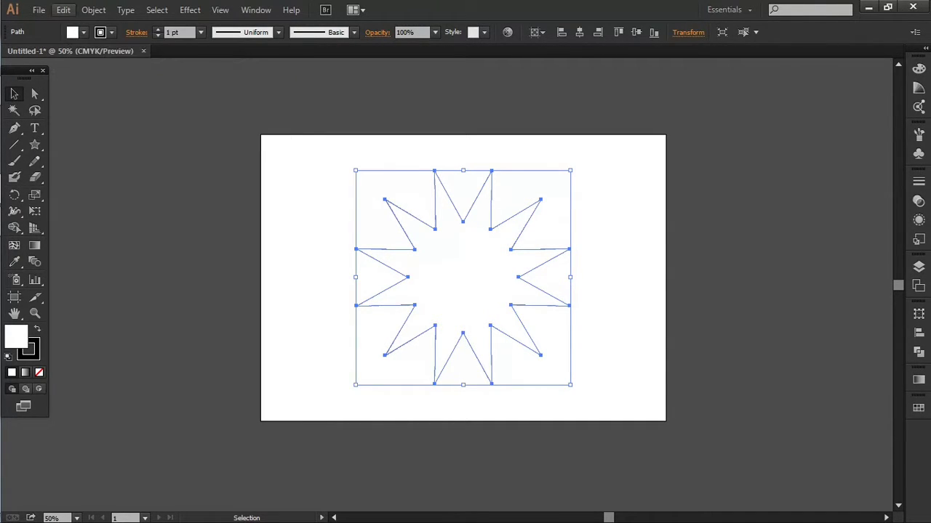
left_click(69, 12)
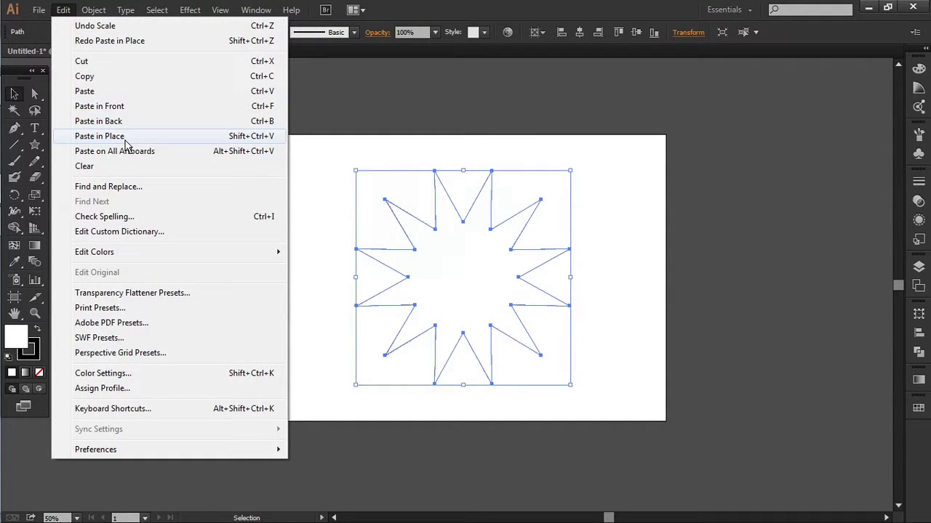
left_click(125, 140)
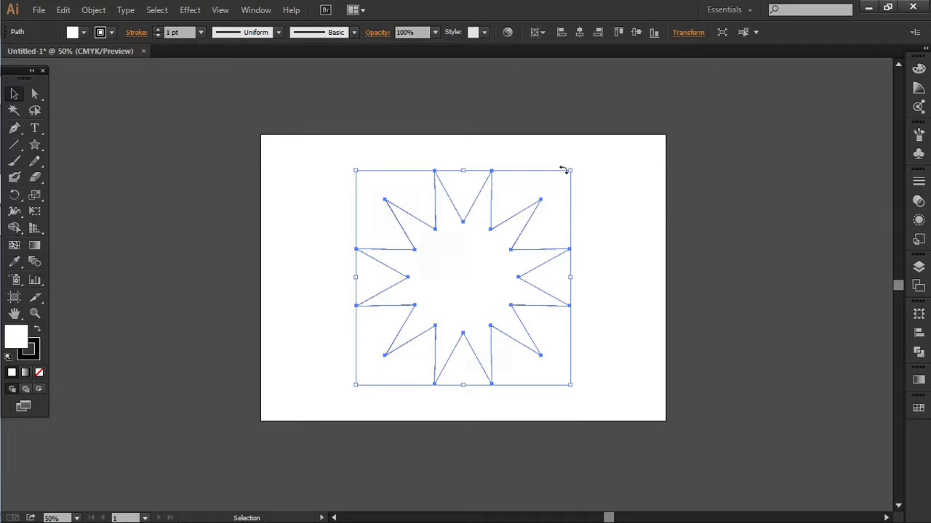
left_click_drag(570, 172, 552, 213)
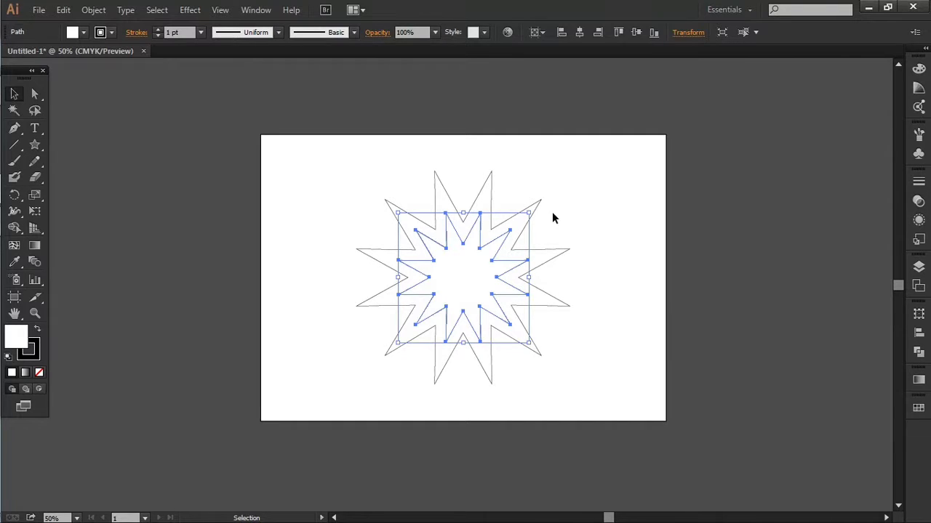
Copy the middle star, paste it in place, and scale the copy down around its center
left_click(89, 10)
mouse_move(75, 13)
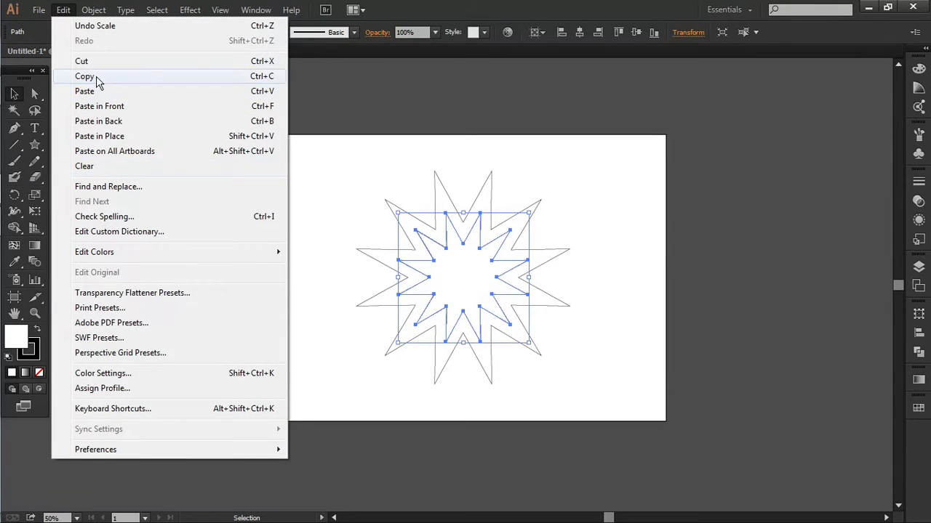
left_click(97, 80)
left_click(65, 13)
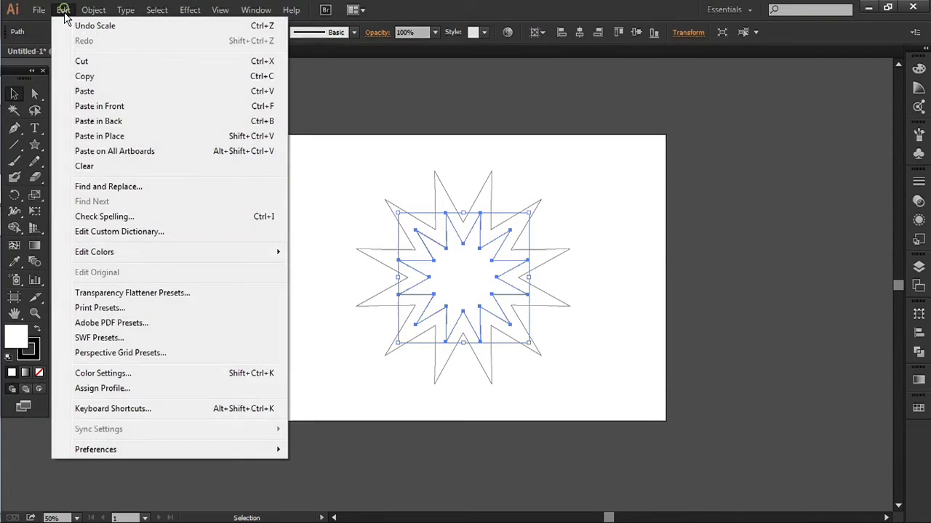
left_click(105, 140)
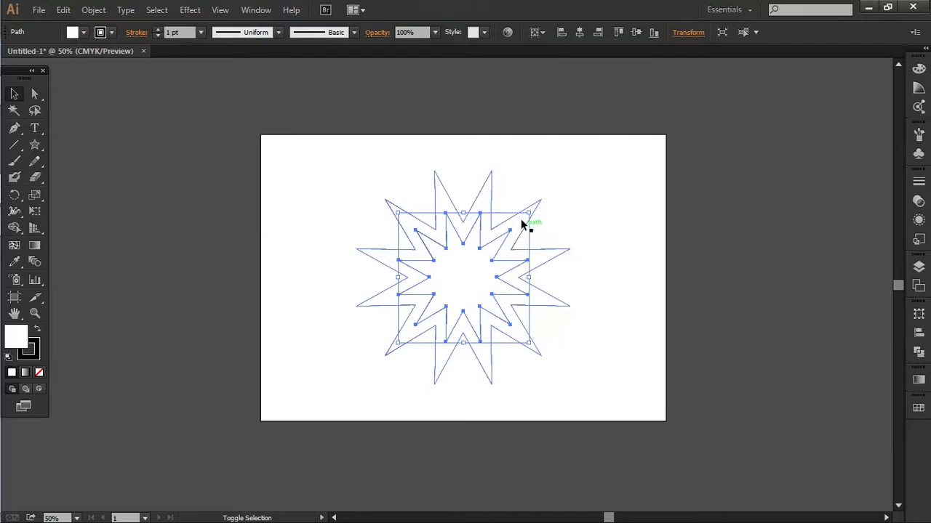
left_click_drag(528, 213, 513, 249)
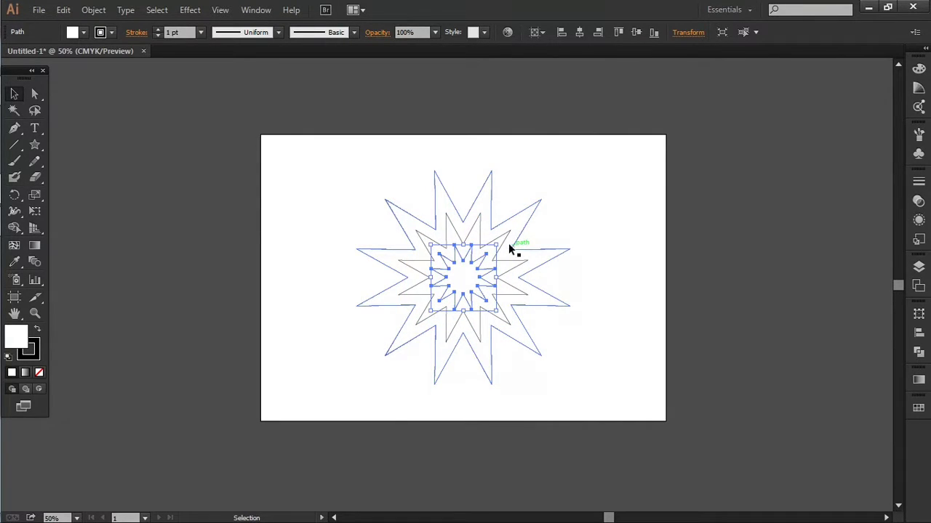
Copy the third star, paste it in place, and scale the copy down to a small innermost star
left_click(64, 10)
left_click(88, 76)
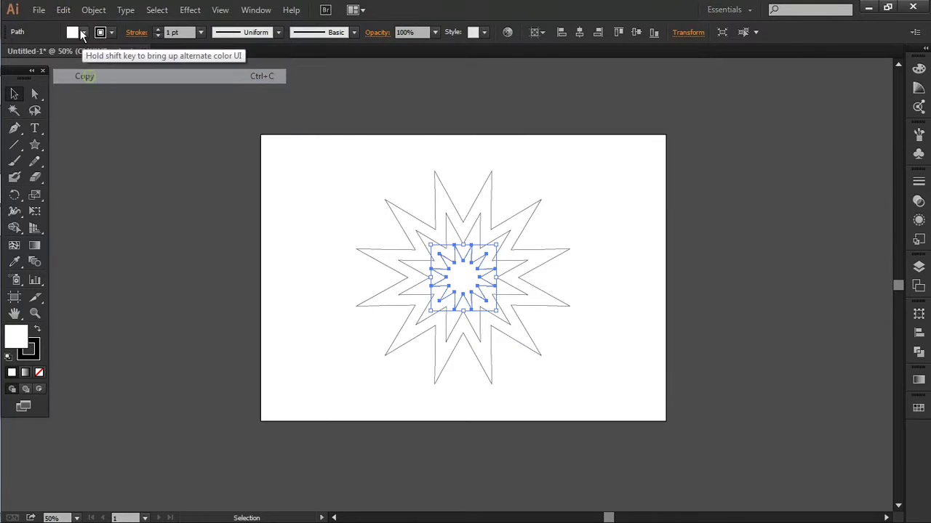
left_click(64, 10)
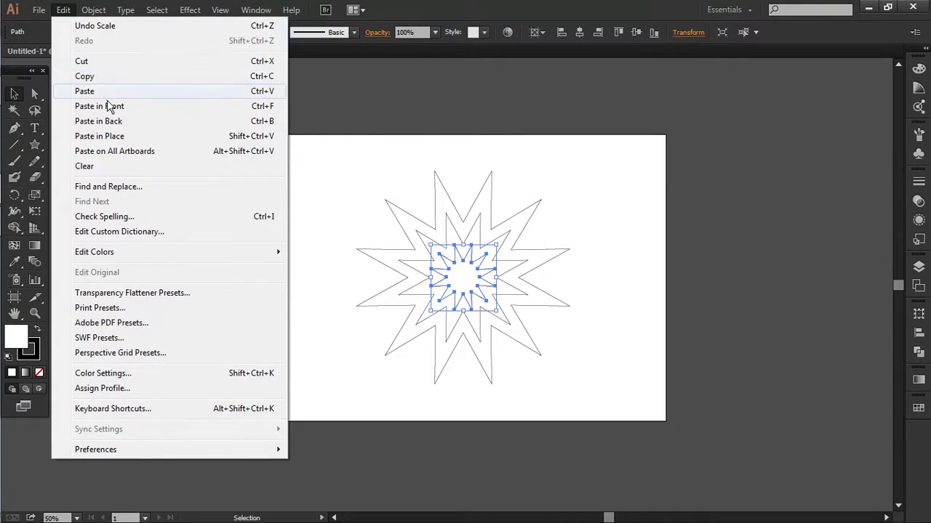
left_click(121, 141)
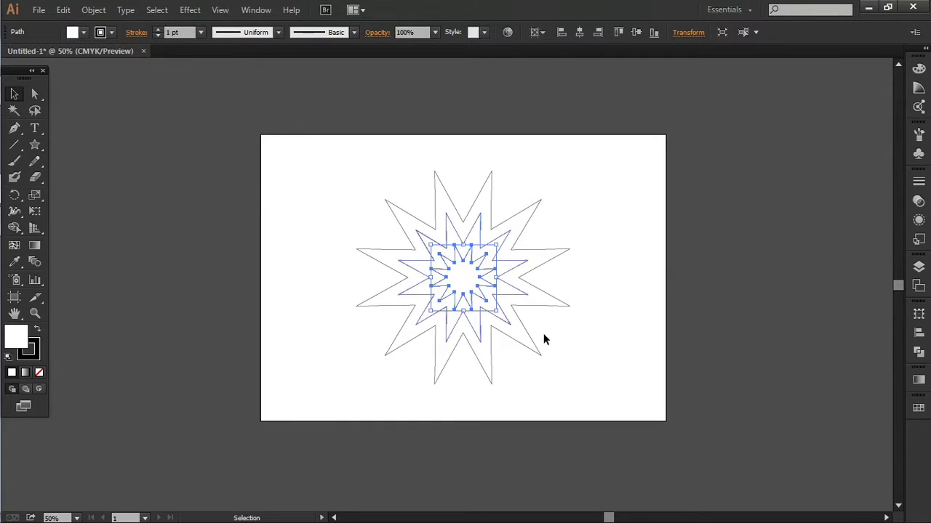
scroll(492, 288, "up", 2)
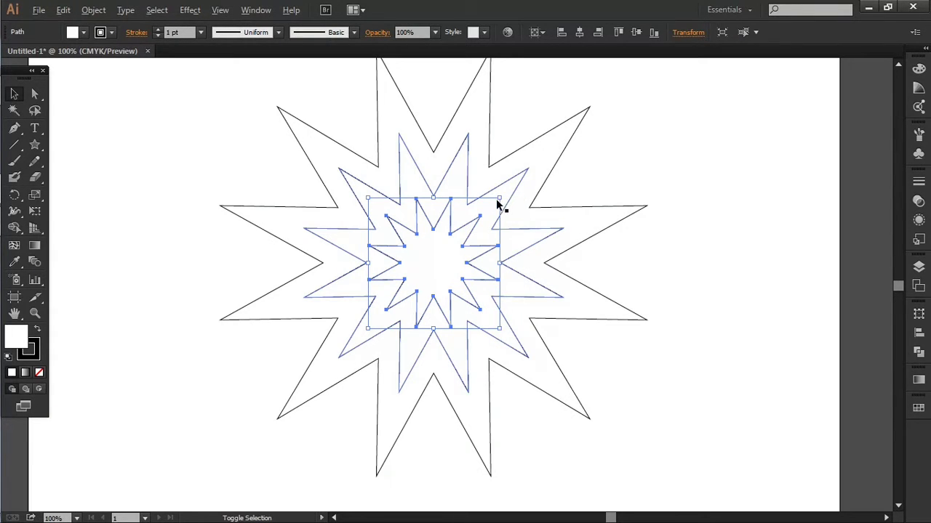
left_click_drag(500, 198, 493, 241)
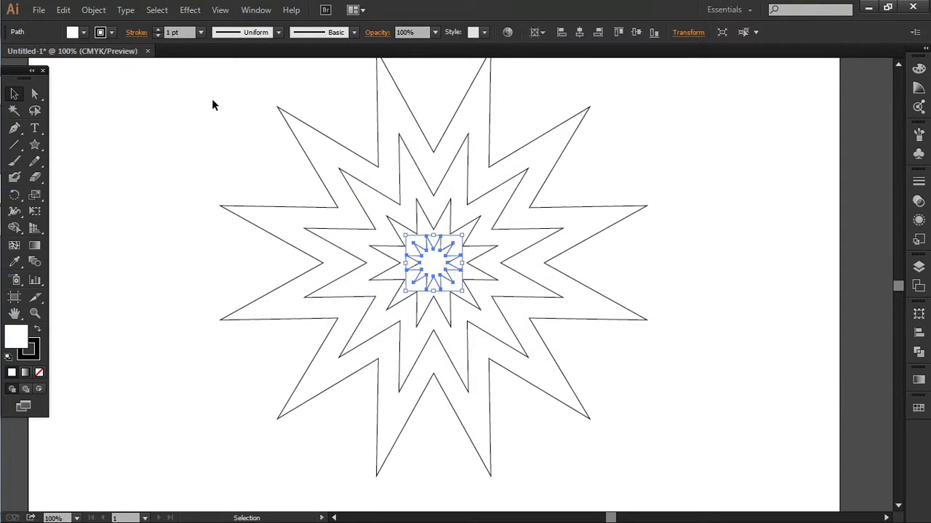
Select all four stars and set the blend options to Smooth Color spacing
left_click(259, 111)
key("ctrl+minus")
scroll(258, 120, "up", 2)
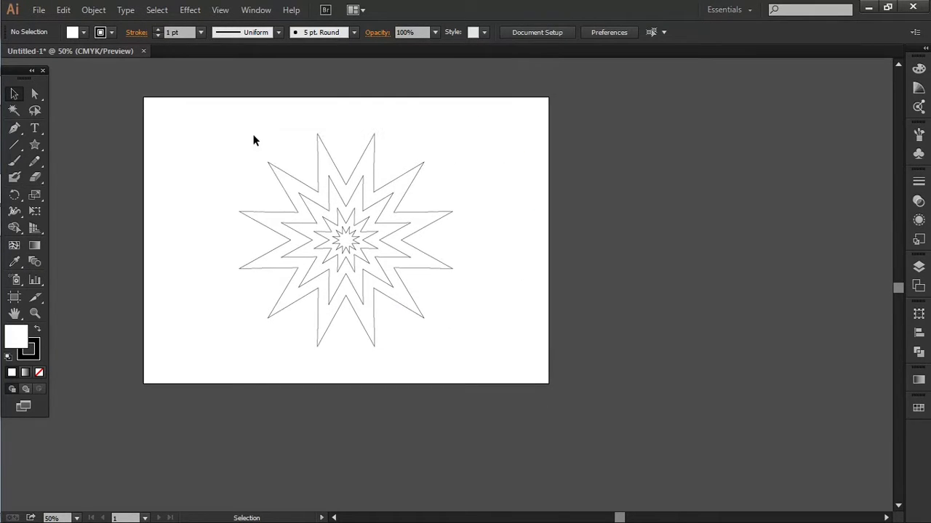
left_click_drag(220, 118, 611, 422)
left_click_drag(424, 295, 469, 302)
scroll(469, 301, "up", 1)
scroll(469, 303, "up", 1)
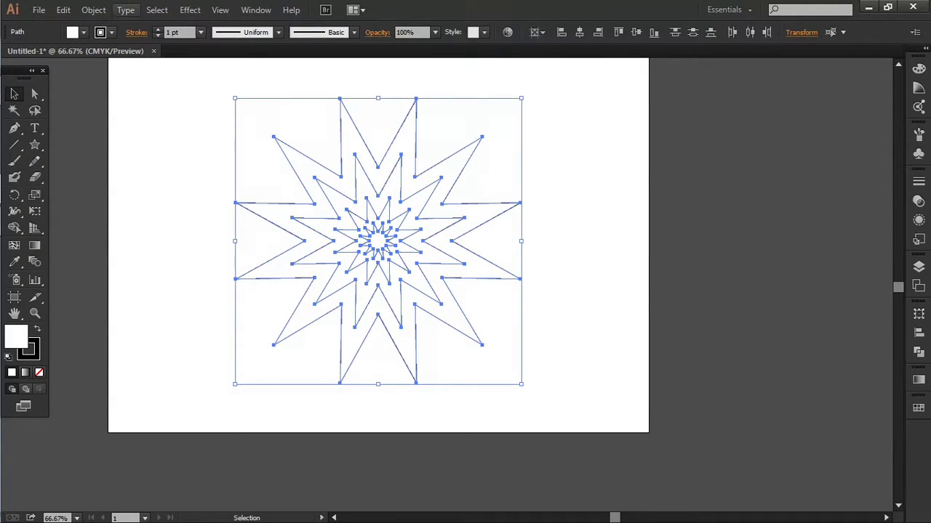
left_click(94, 9)
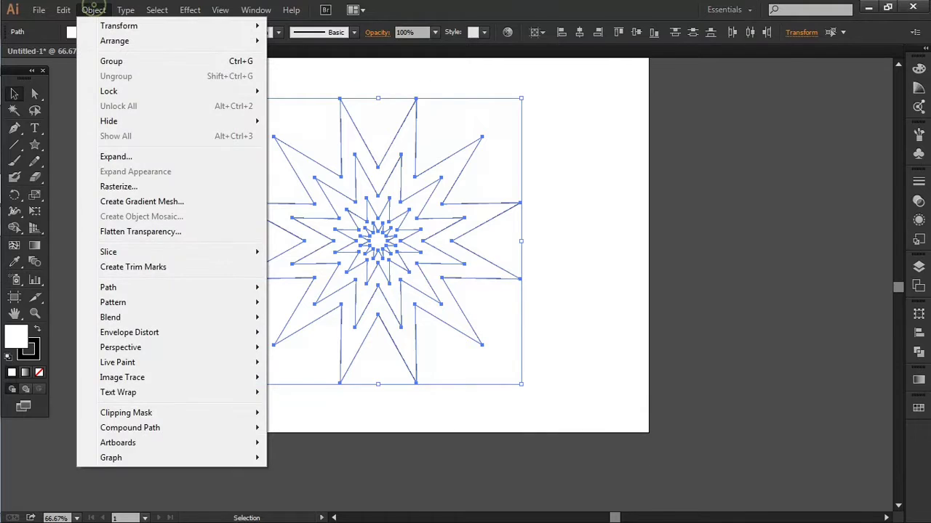
mouse_move(241, 321)
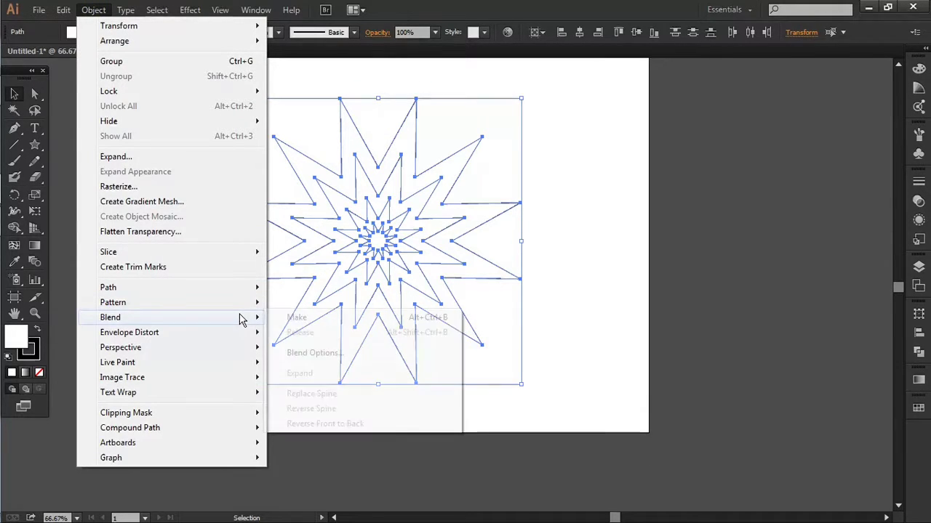
left_click(312, 353)
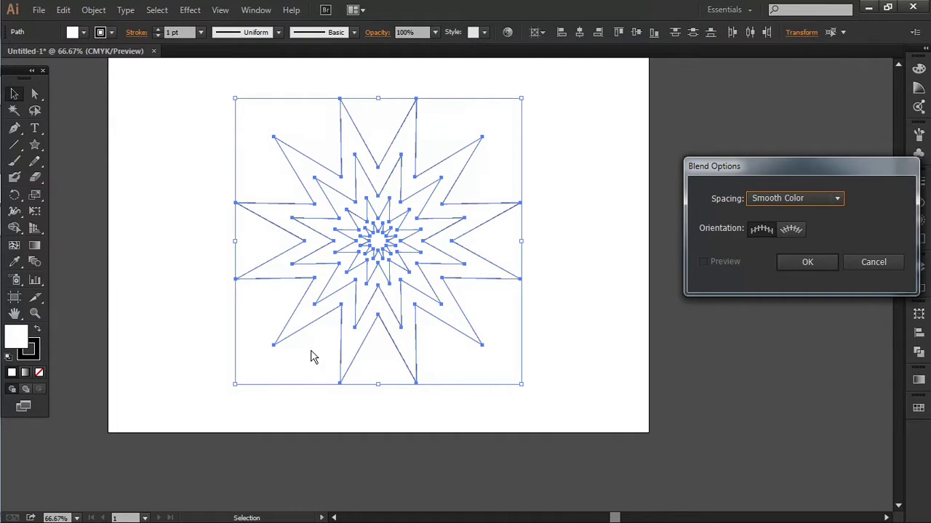
left_click(806, 264)
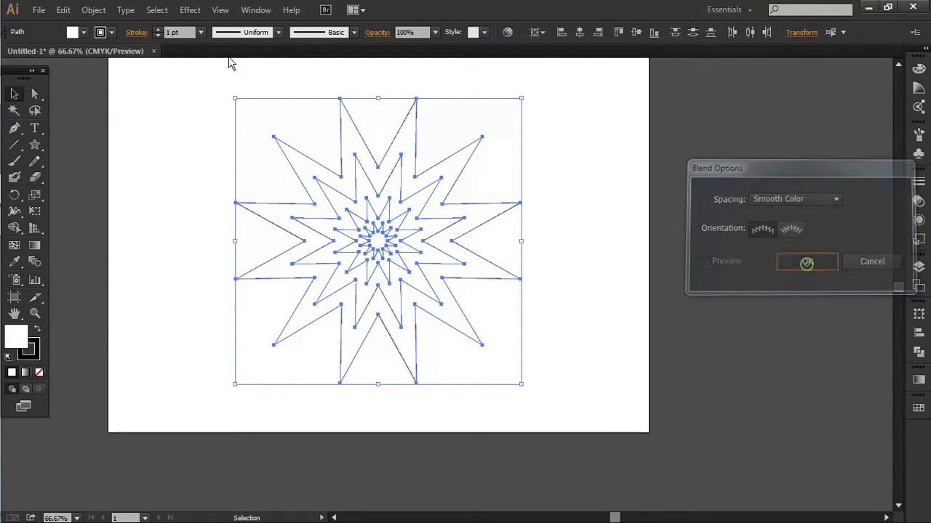
Select the outer star, remove its stroke, and fill it with a dark blue swatch
left_click(193, 169)
left_click_drag(395, 92, 444, 128)
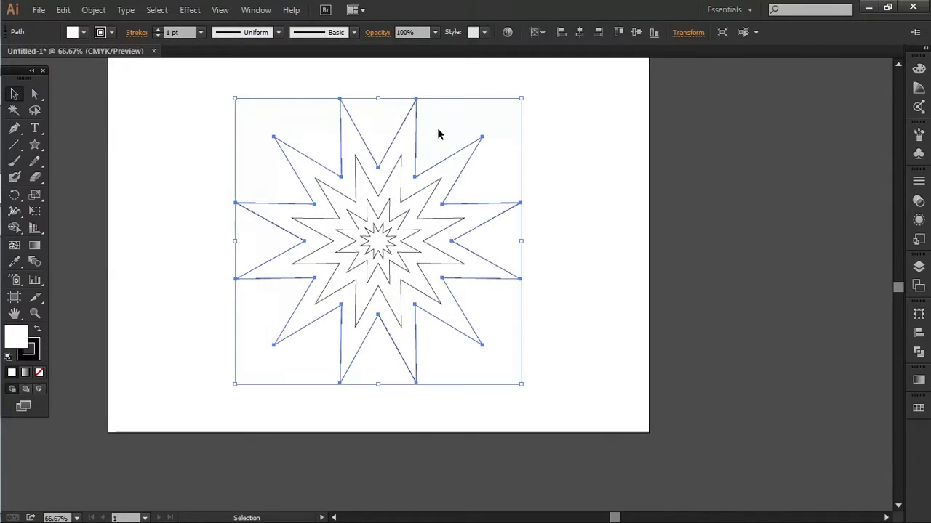
left_click(40, 372)
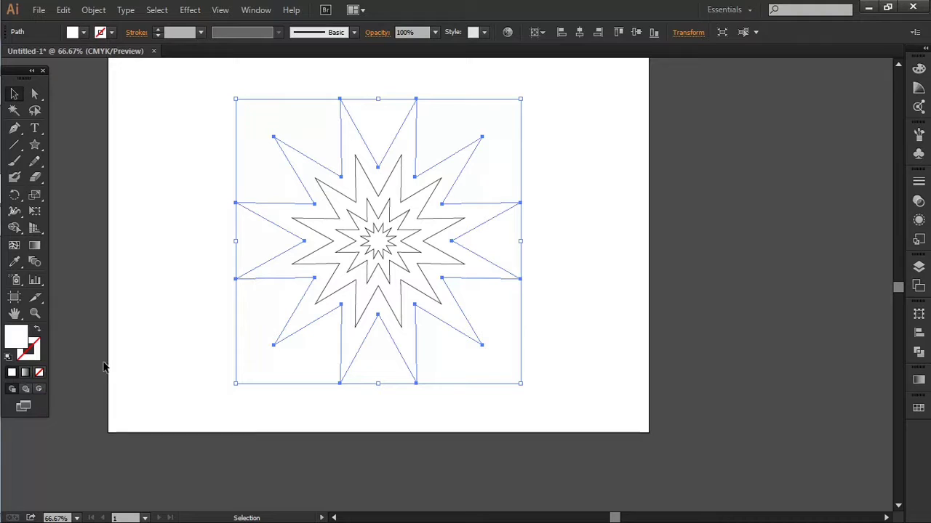
left_click(917, 408)
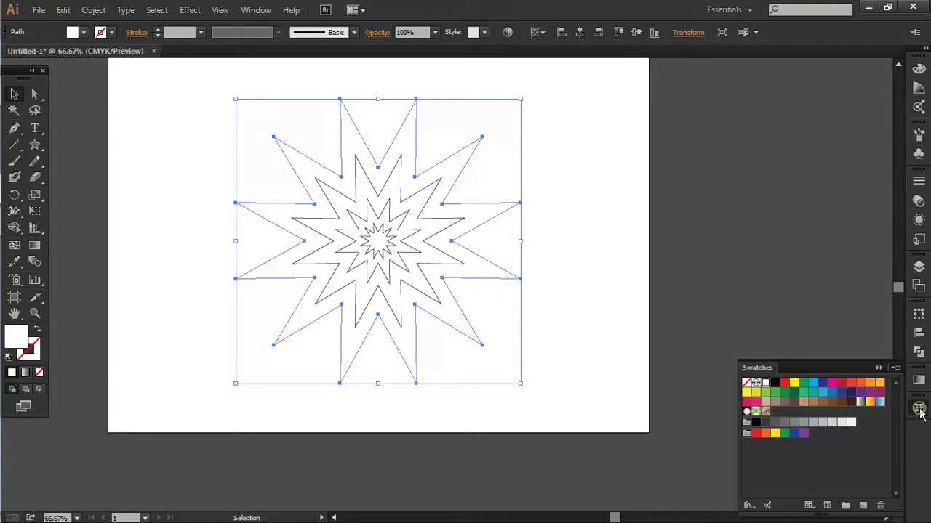
left_click(851, 392)
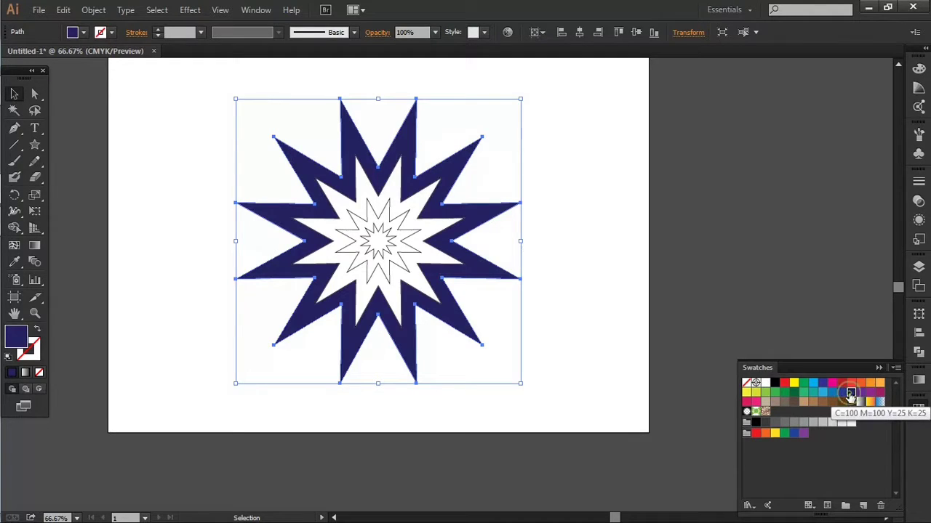
Fill the second star with the purple swatch C=75 M=100 Y=0 K=0
left_click(405, 206)
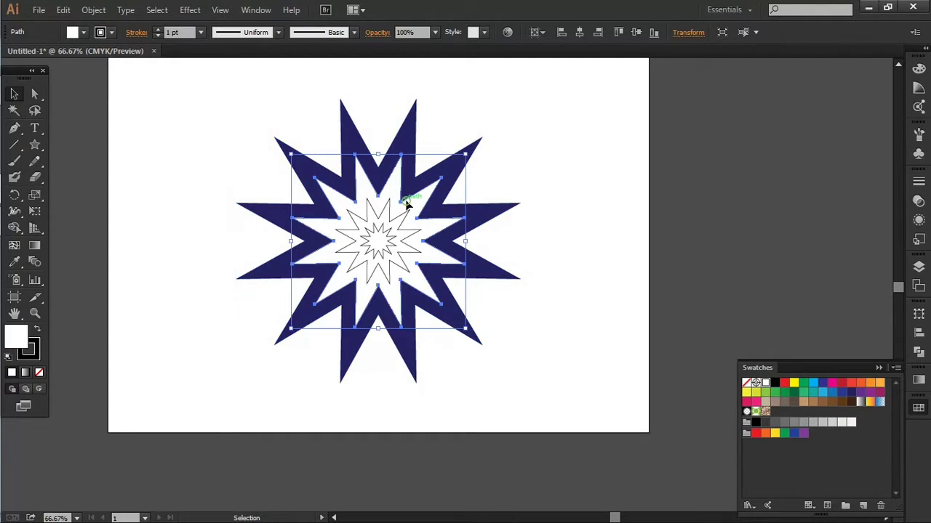
left_click(861, 393)
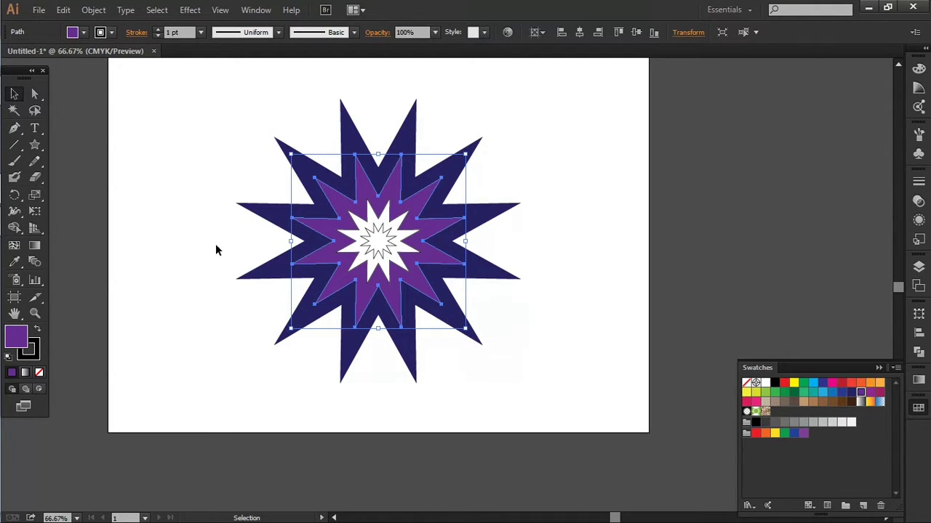
Select the third star and fill it with the magenta swatch
left_click(384, 222)
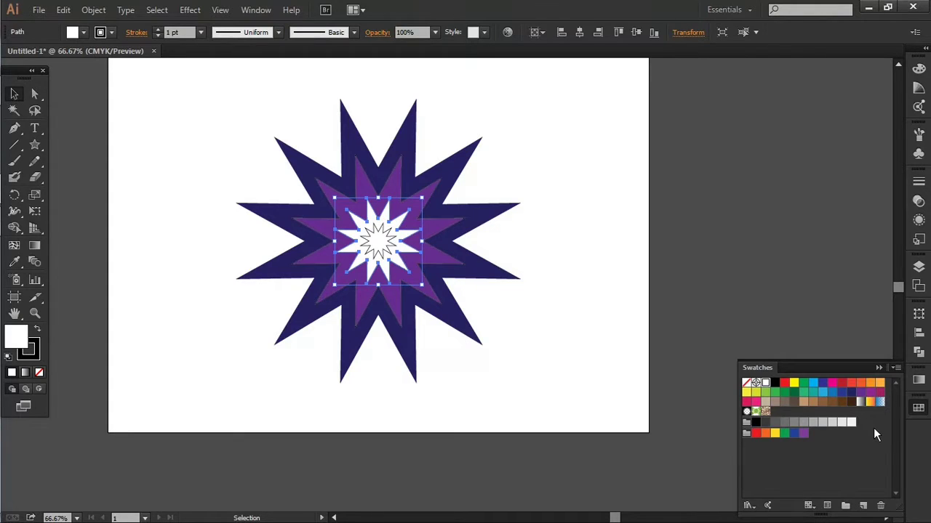
left_click(833, 386)
Fill the innermost star with the magenta swatch and remove its stroke
left_click(363, 238)
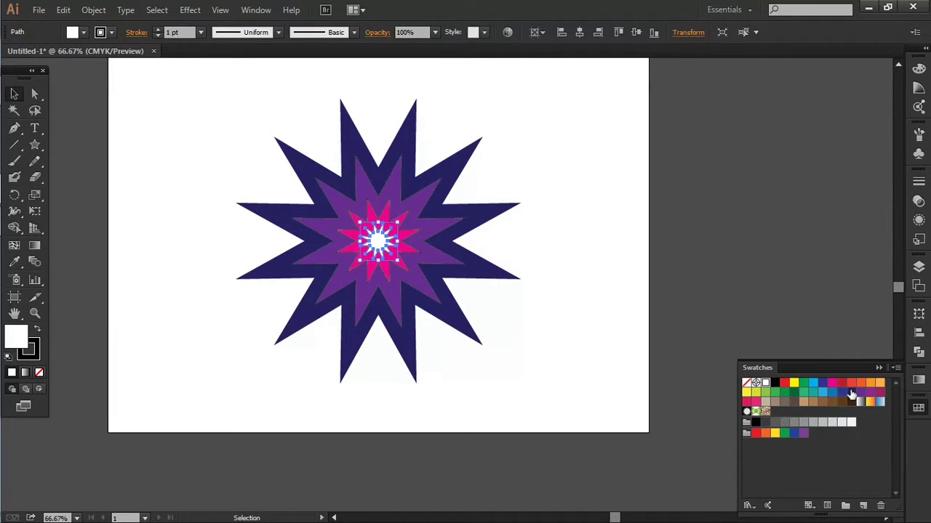
left_click(832, 383)
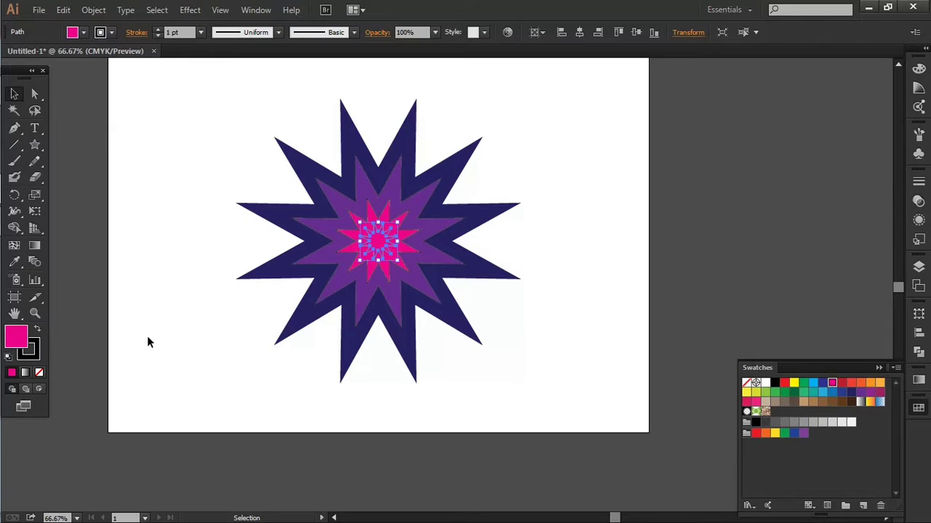
left_click(37, 329)
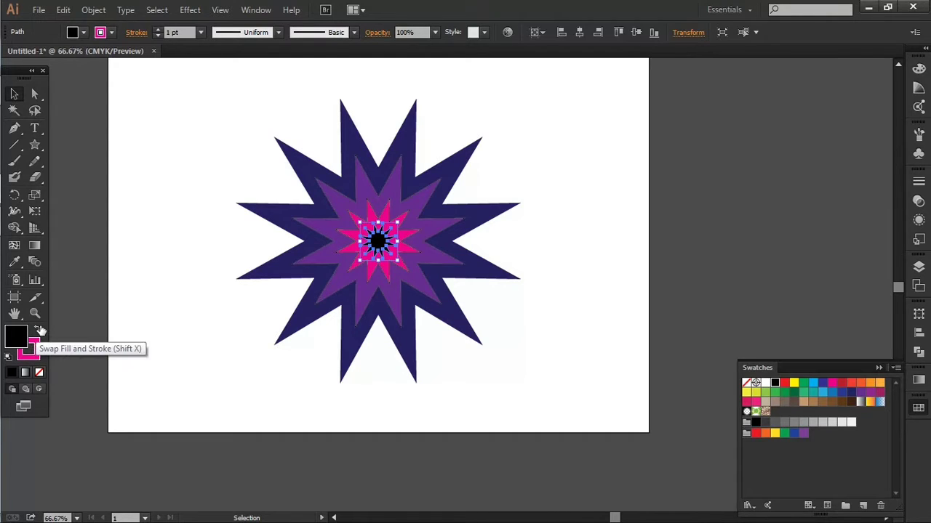
left_click(38, 330)
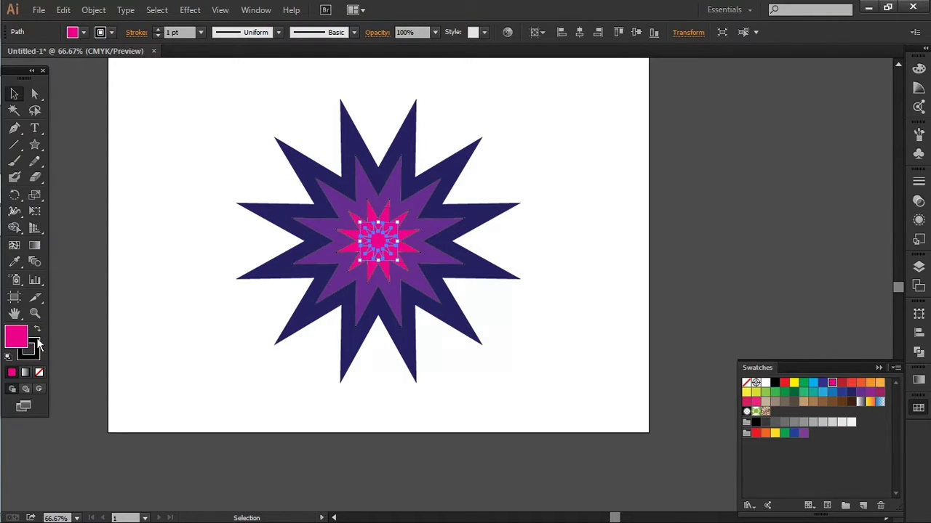
left_click(37, 341)
left_click(39, 373)
Change the innermost star's fill to a lighter pink, DD64B2, in the Color Picker
left_click(20, 342)
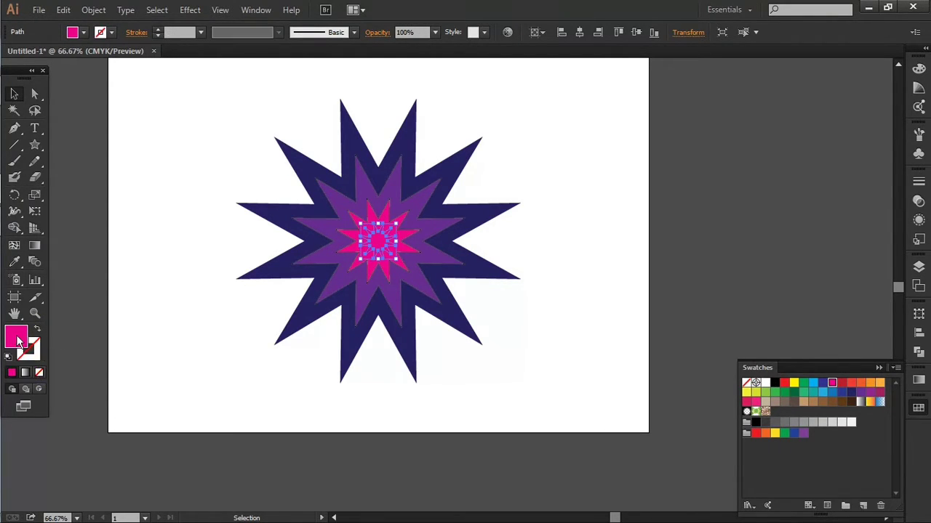
double_click(17, 336)
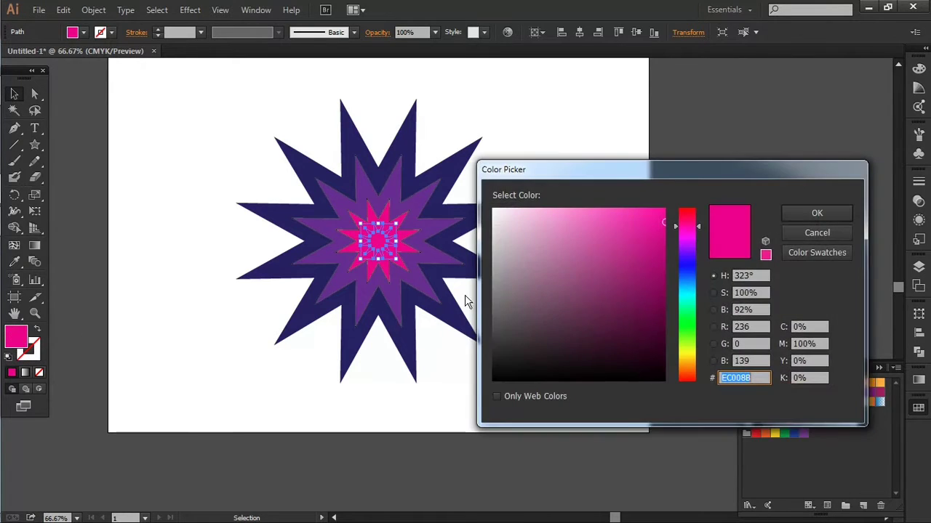
left_click(606, 228)
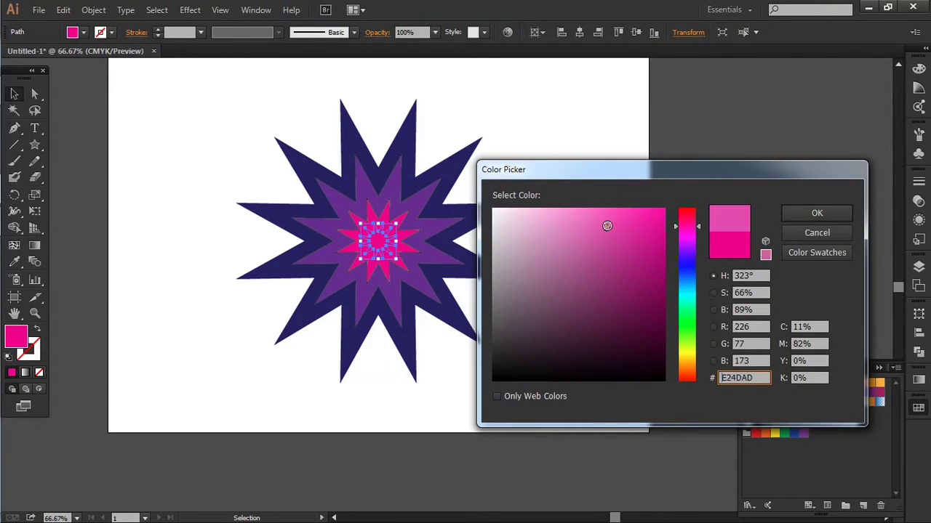
left_click(587, 230)
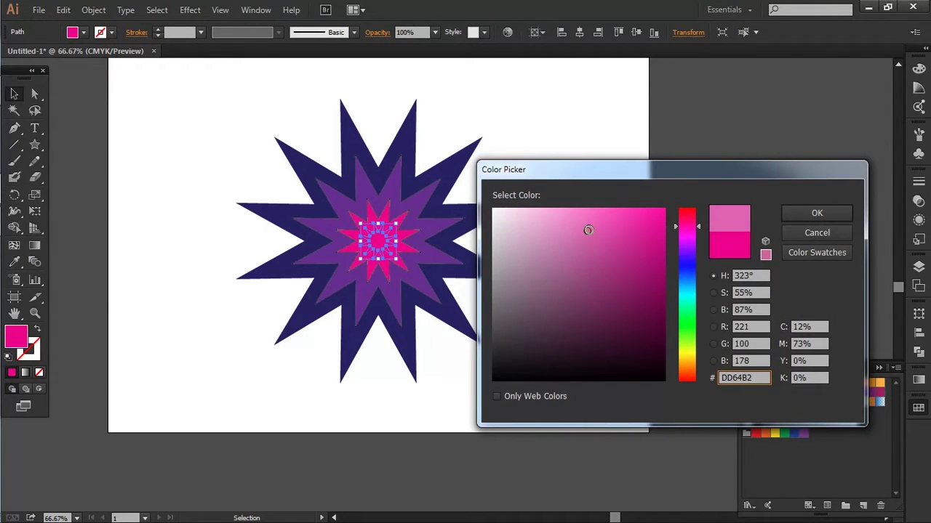
left_click(817, 215)
left_click(670, 216)
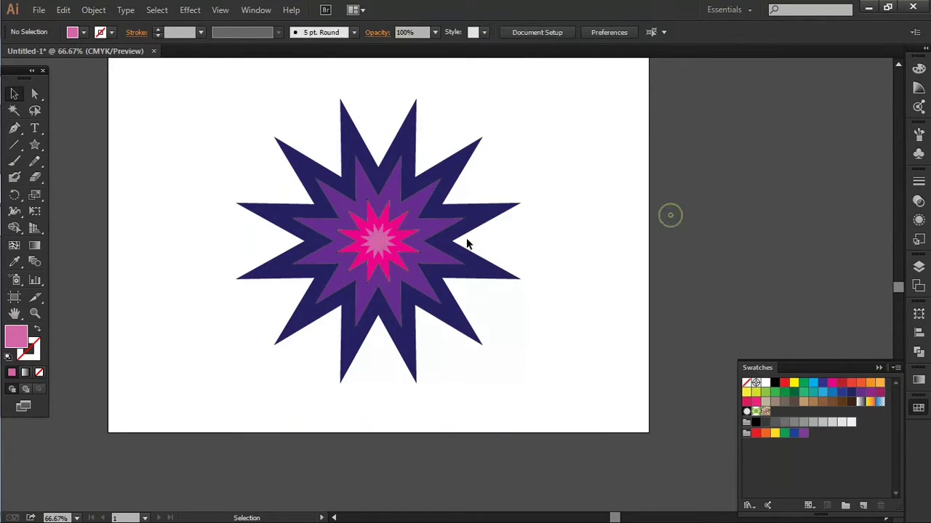
Remove the strokes from the purple second star and the magenta third star
left_click(425, 224)
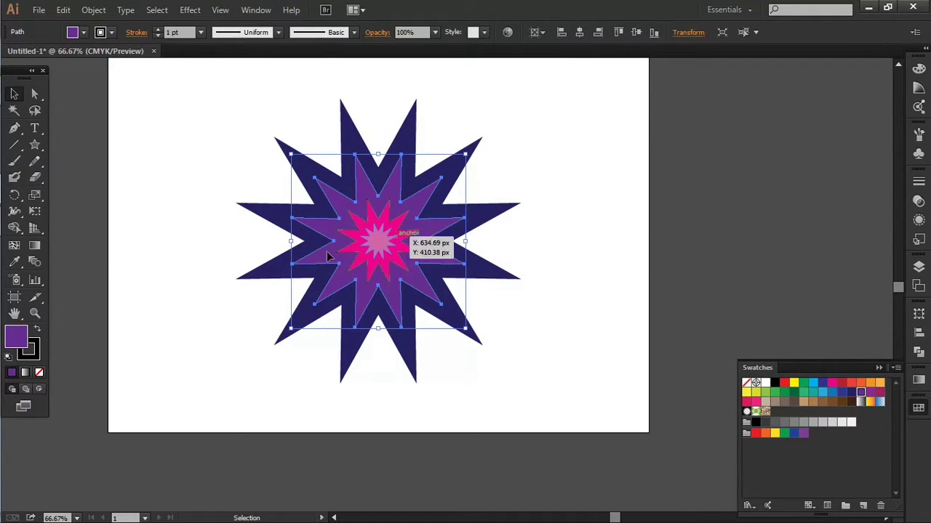
key("x")
left_click(40, 372)
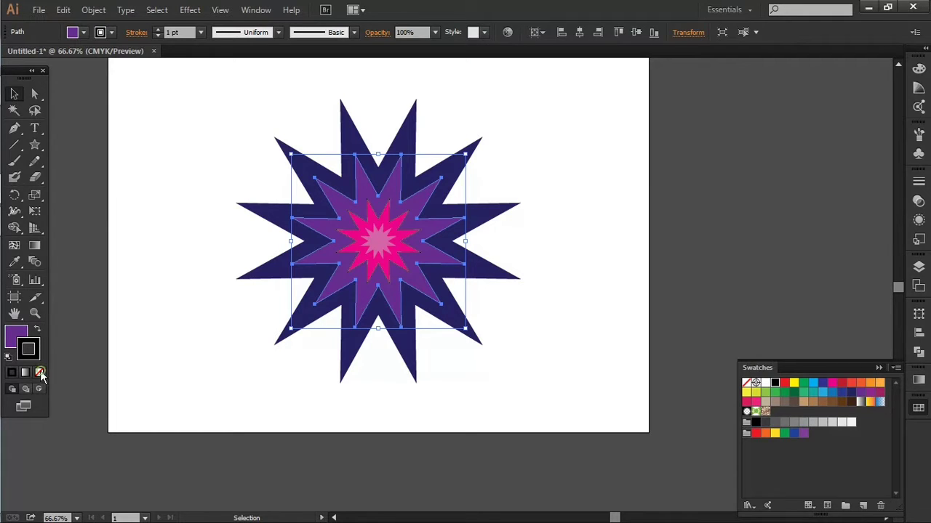
left_click(406, 237)
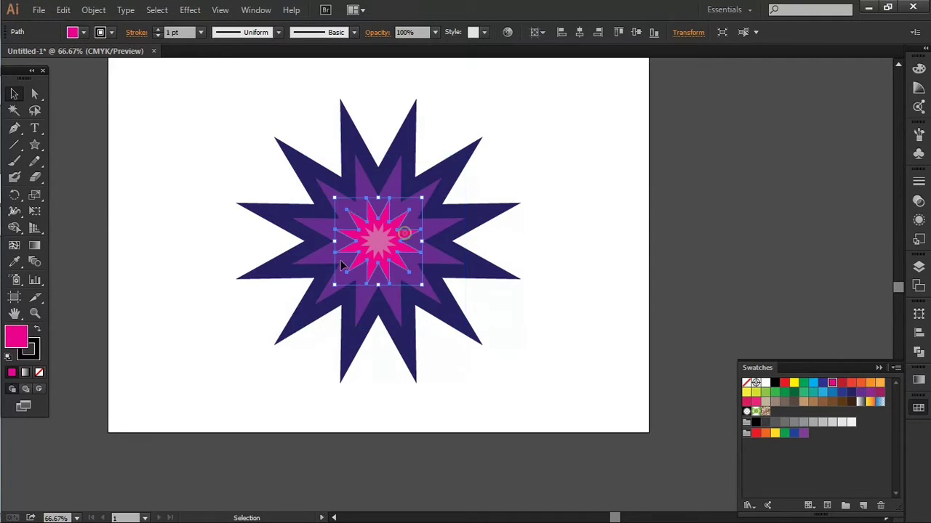
key("x")
left_click(40, 372)
key("x")
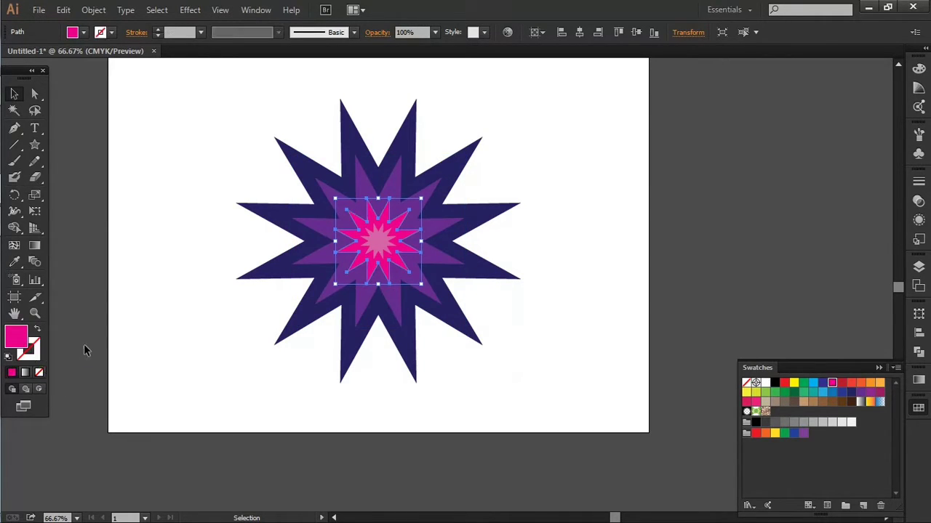
Select all four stars and confirm Smooth Color spacing in the Blend Options
left_click(146, 322)
scroll(187, 224, "up", 2)
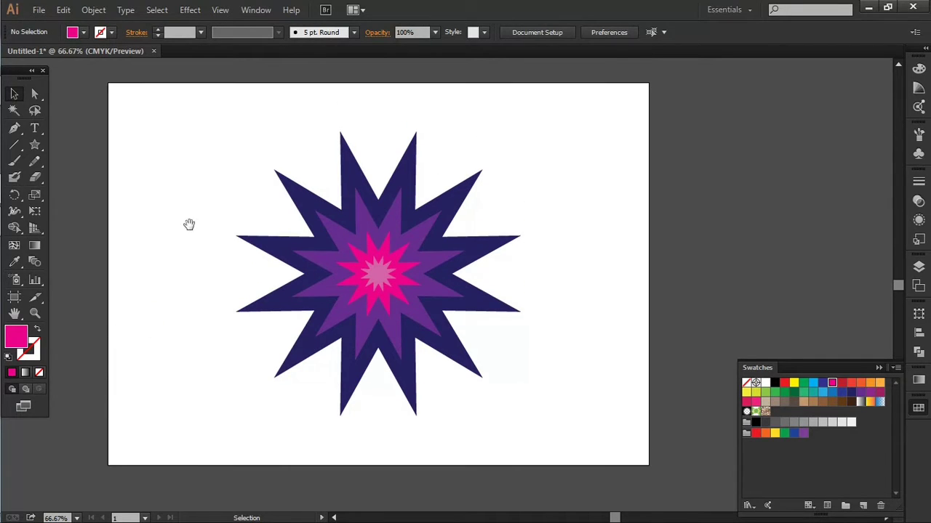
left_click_drag(192, 231, 252, 231)
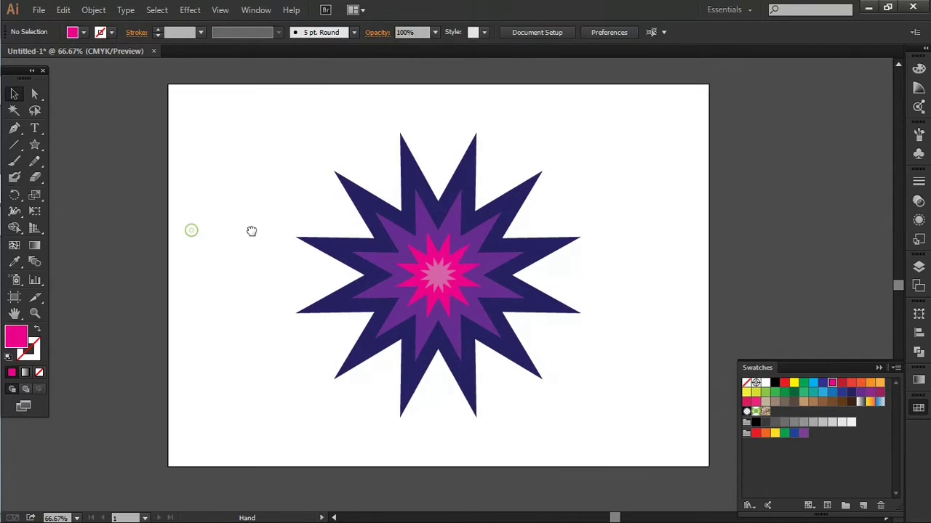
left_click(879, 368)
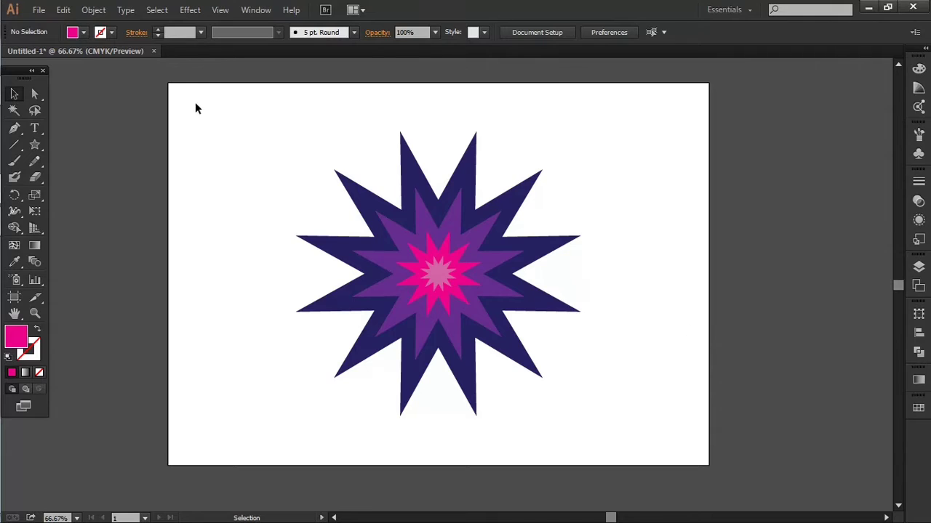
left_click_drag(269, 116, 631, 447)
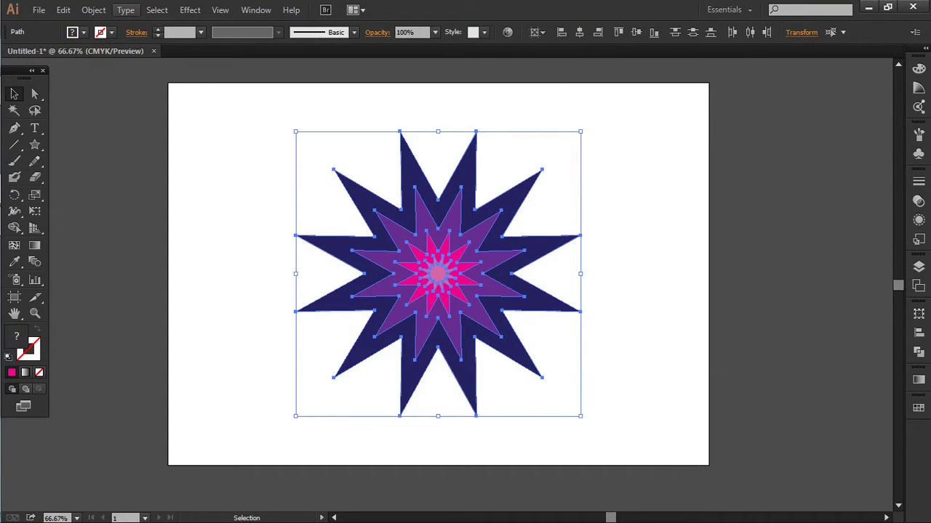
left_click(93, 10)
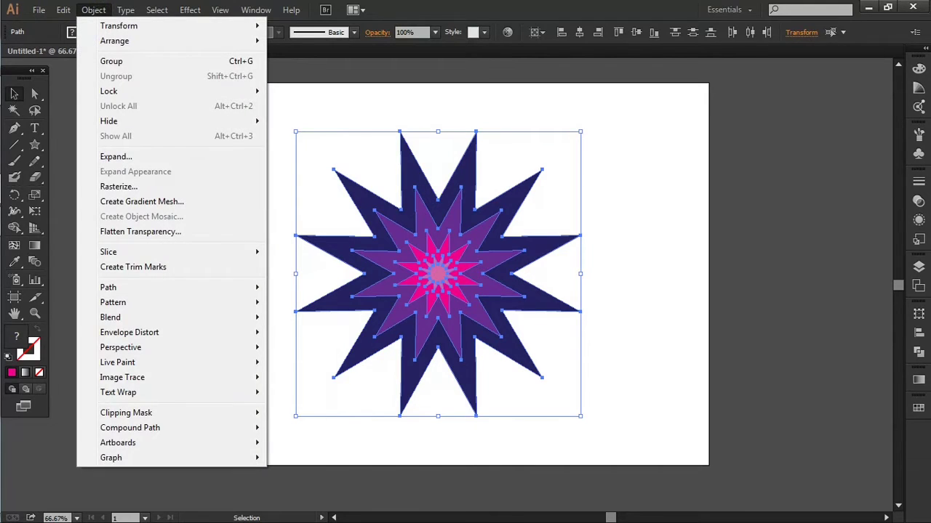
mouse_move(201, 320)
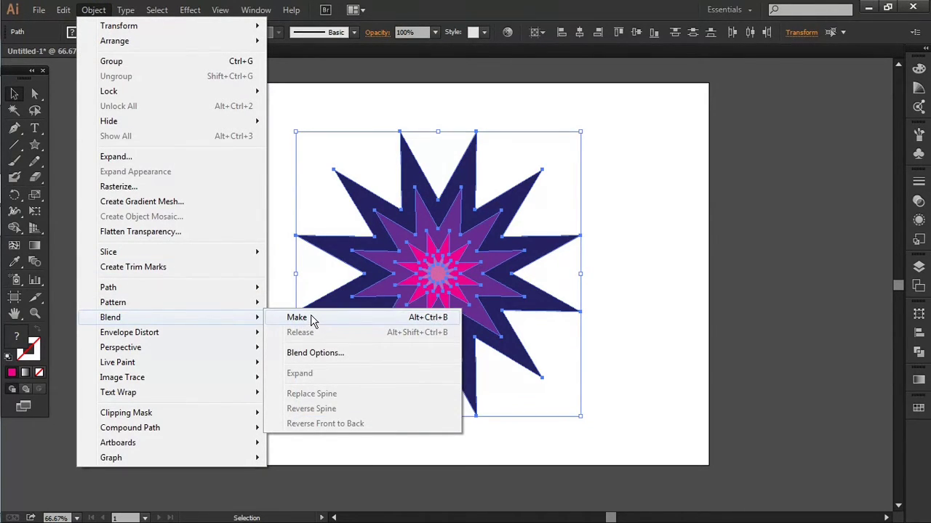
left_click(329, 354)
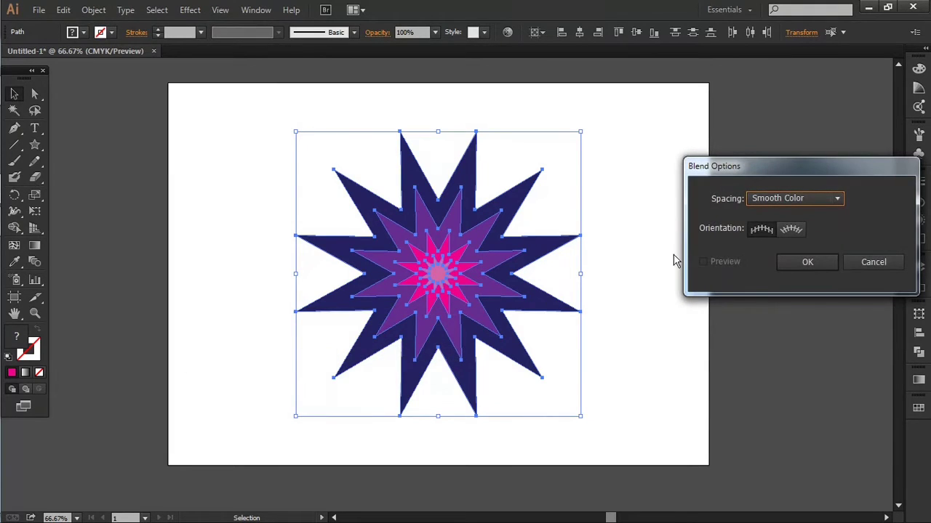
left_click(804, 263)
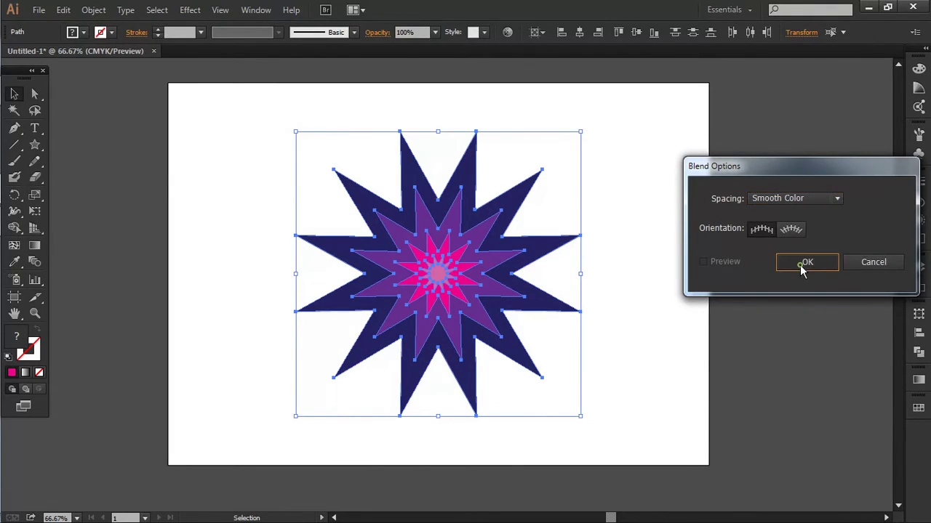
Make a blend between the four selected stars
left_click(93, 9)
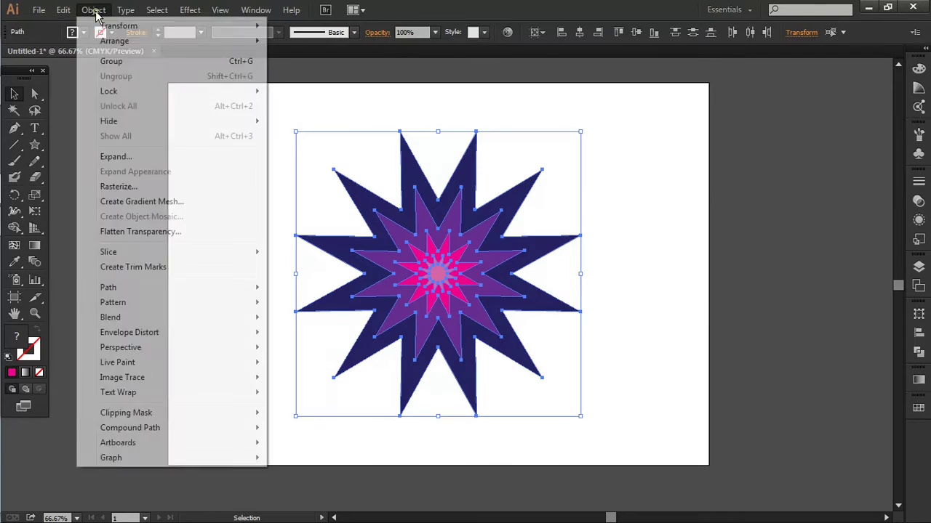
mouse_move(166, 326)
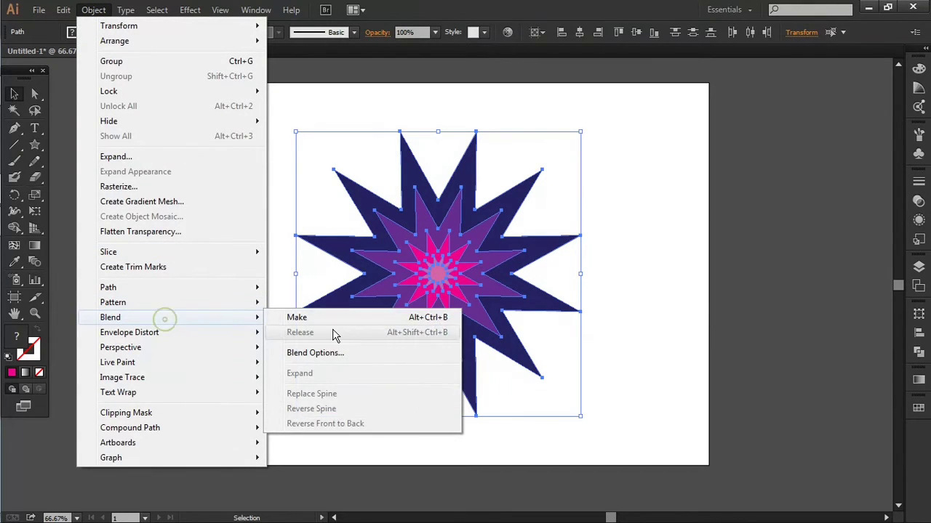
left_click(332, 317)
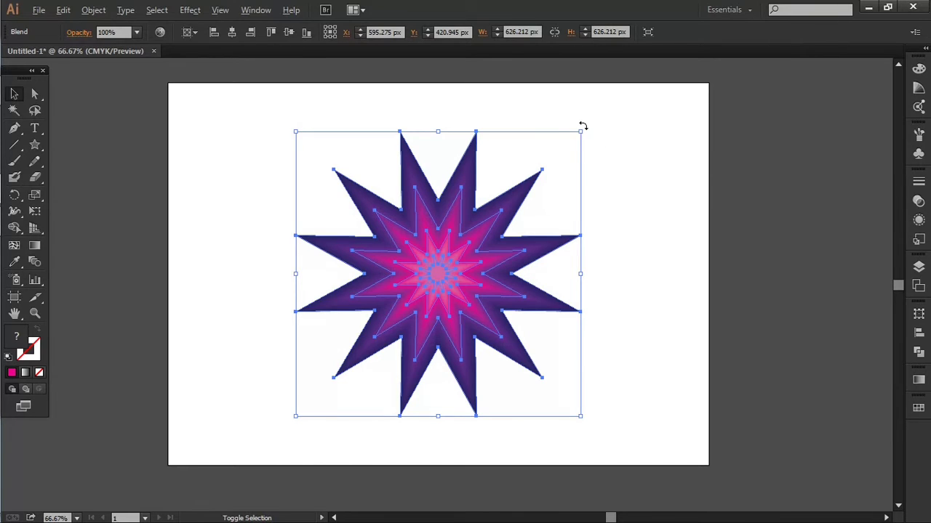
Scale the blended star up slightly from its corner and deselect it
left_click_drag(583, 132, 628, 125)
left_click(665, 169)
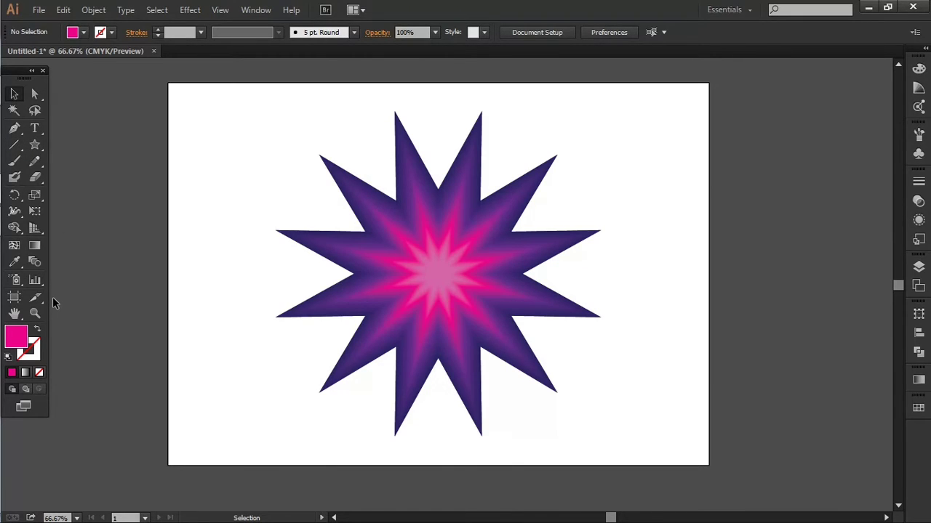
Switch to the Rectangle tool and draw a rectangle covering the whole artboard
left_click(35, 146)
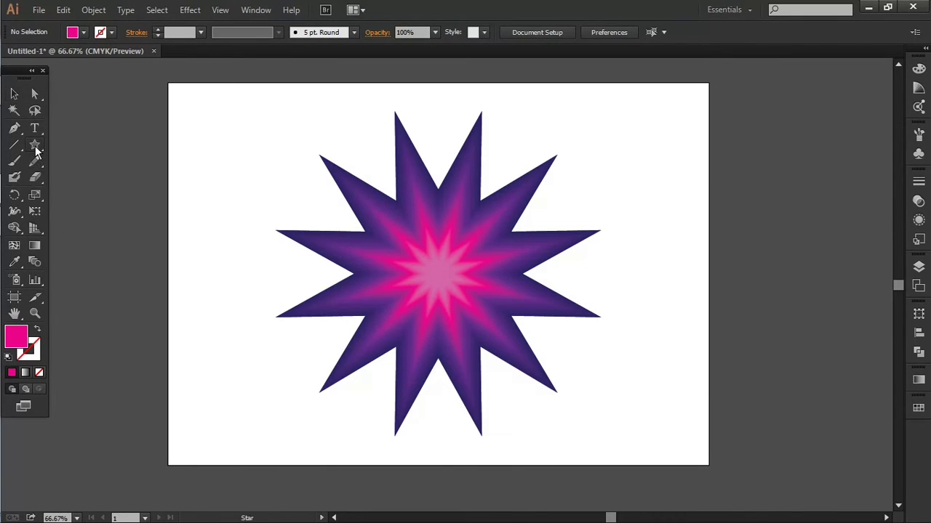
left_click(80, 149)
left_click_drag(168, 83, 708, 465)
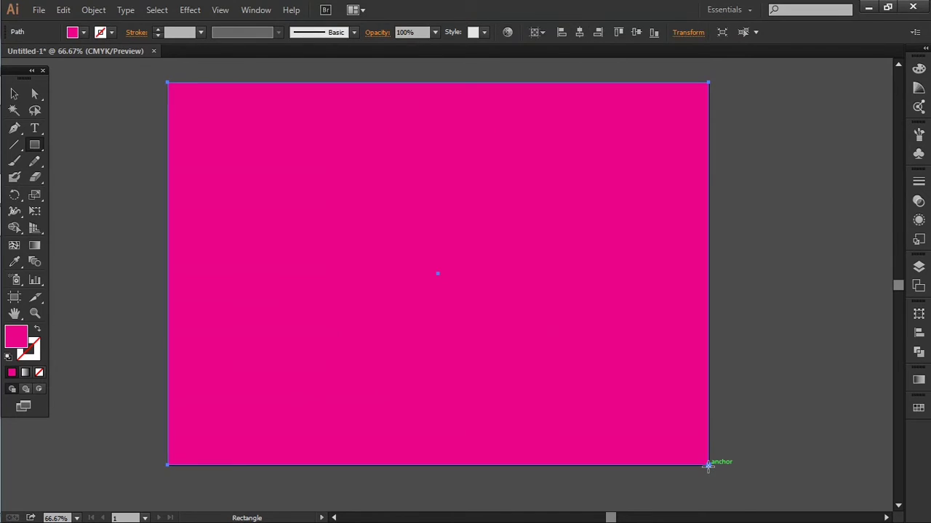
Send the rectangle to the back behind the blended star
right_click(563, 337)
mouse_move(609, 304)
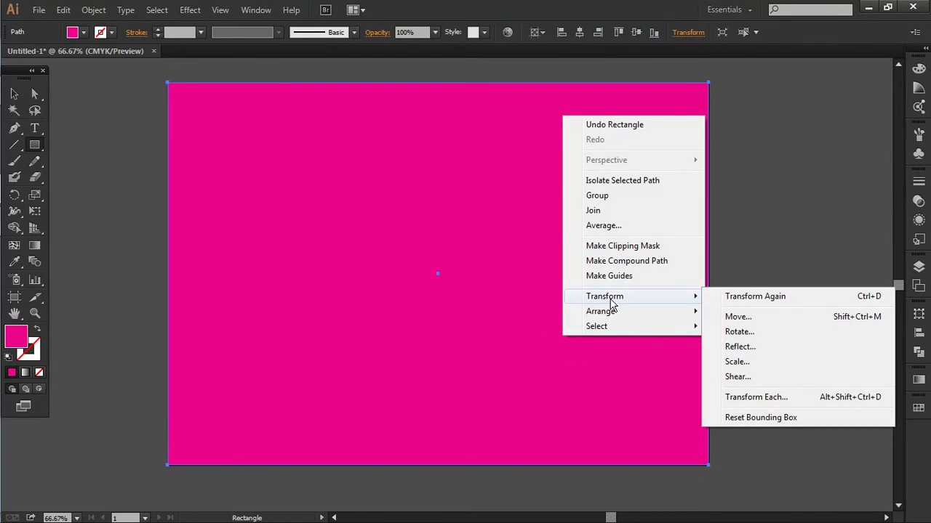
mouse_move(620, 320)
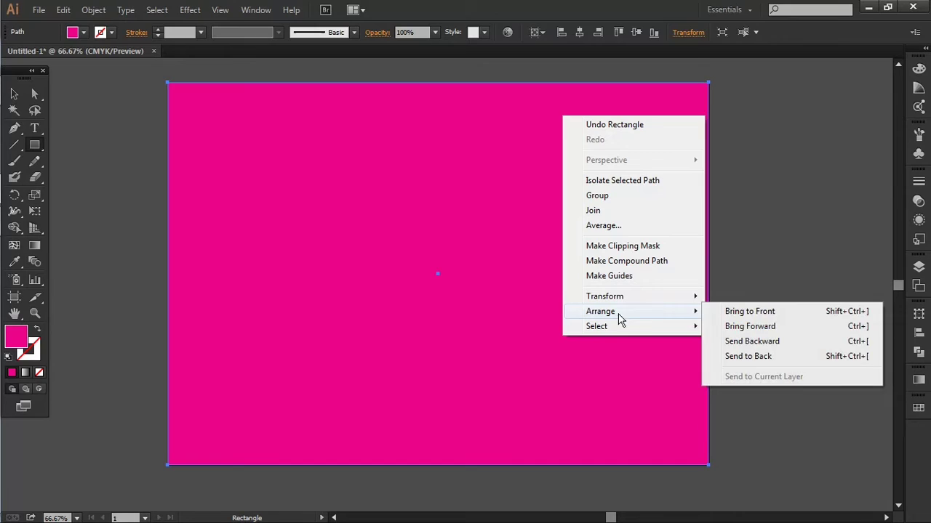
left_click(756, 357)
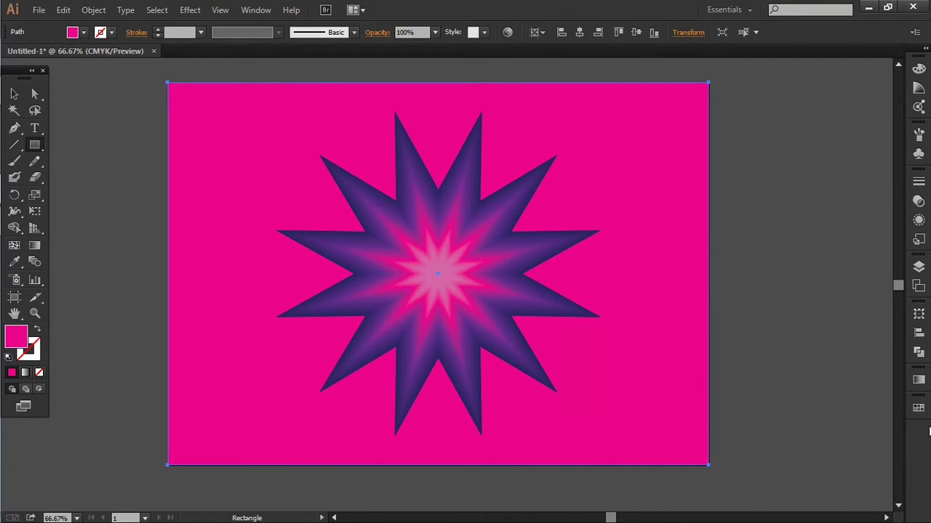
Fill the background rectangle with a light grey swatch and deselect it
left_click(918, 408)
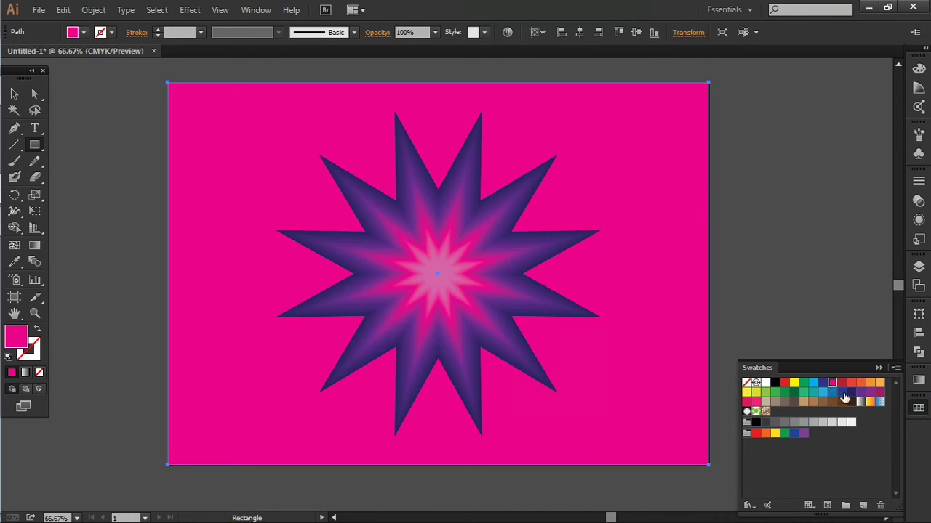
left_click(841, 422)
left_click(14, 93)
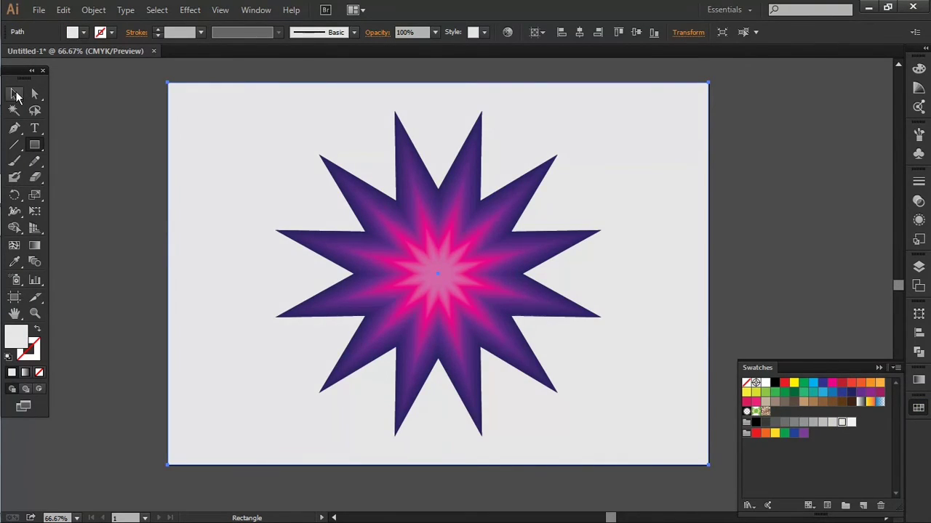
left_click(72, 120)
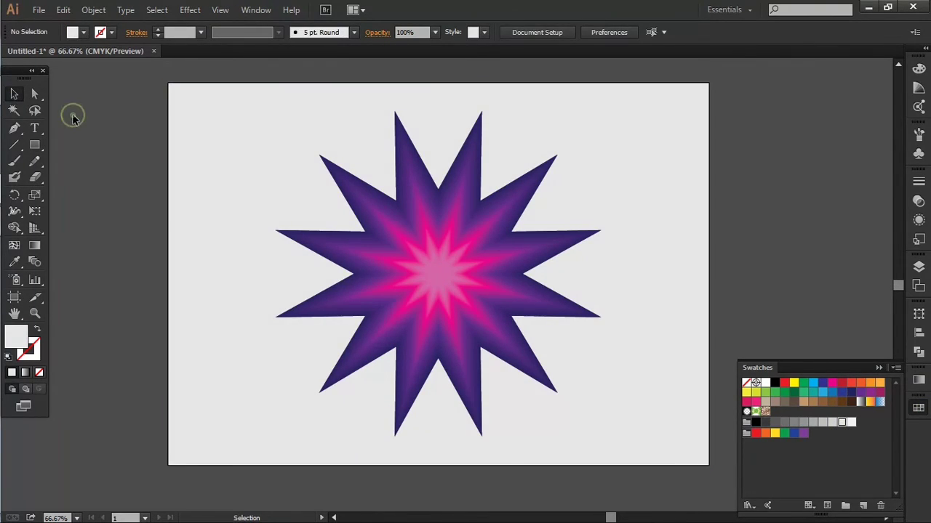
left_click(877, 367)
scroll(759, 310, "up", 1)
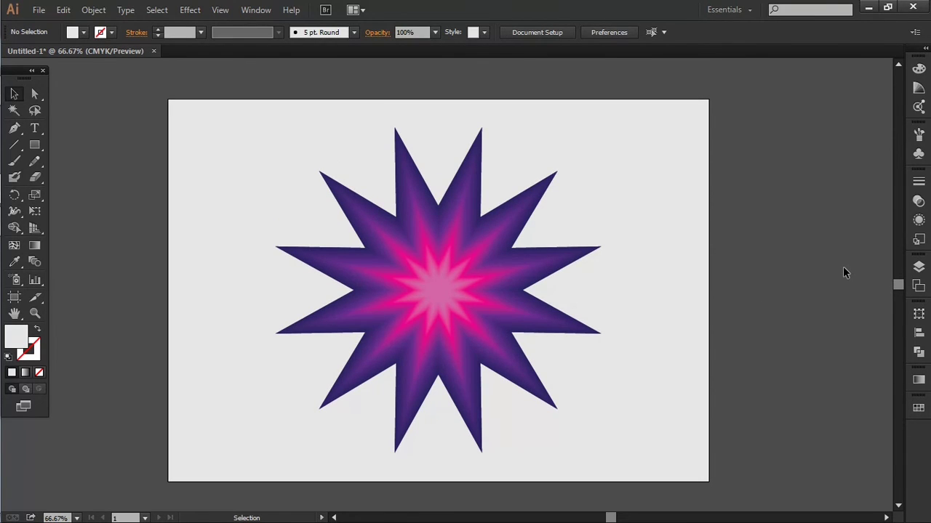